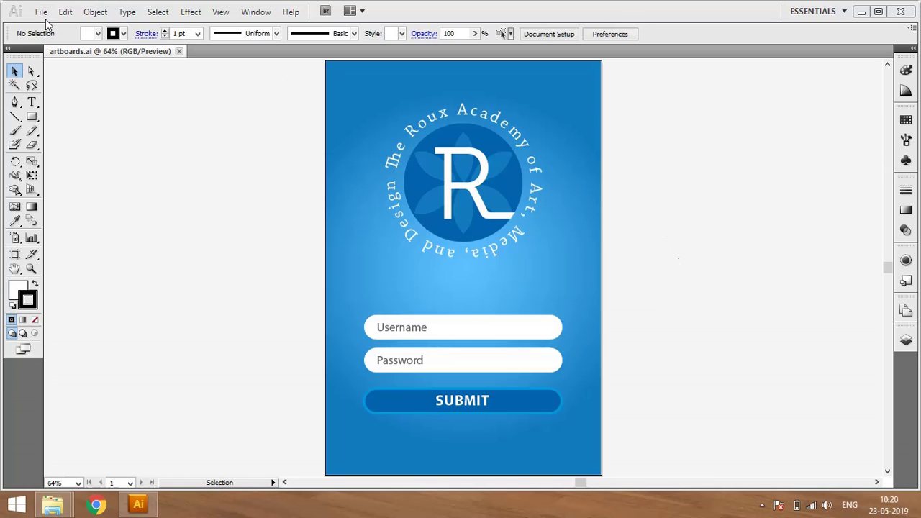
Start a new document and name it "artboard"
{"action": "key", "text": "a"}
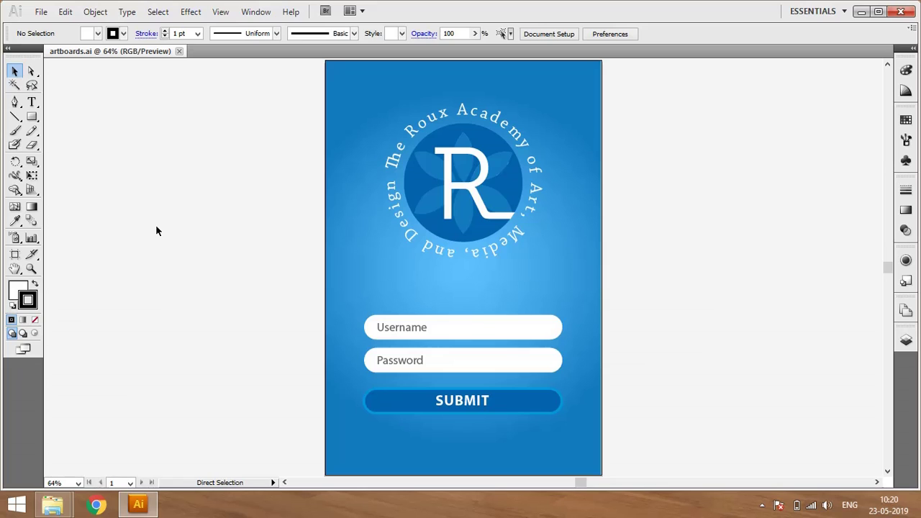
{"action": "key", "text": "ctrl+n"}
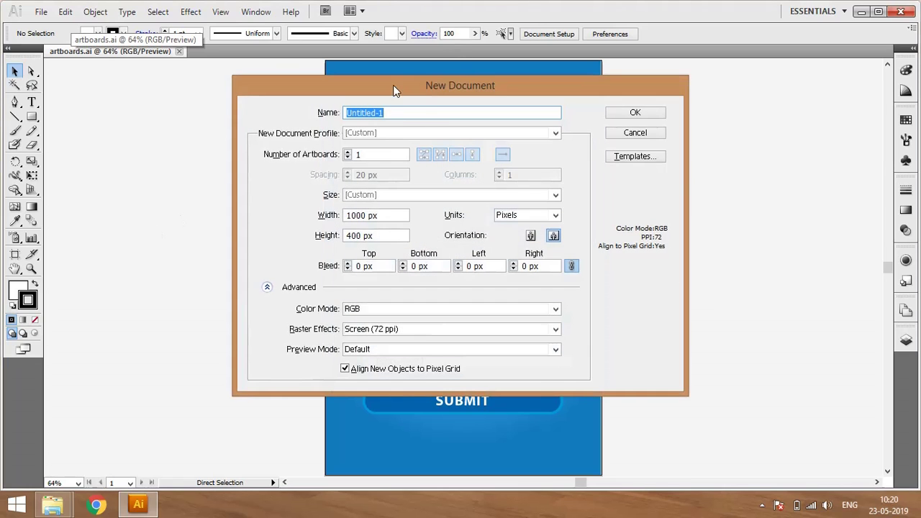
{"action": "left_click_drag", "start_coordinate": [395, 90], "coordinate": [558, 114]}
{"action": "type", "text": "a"}
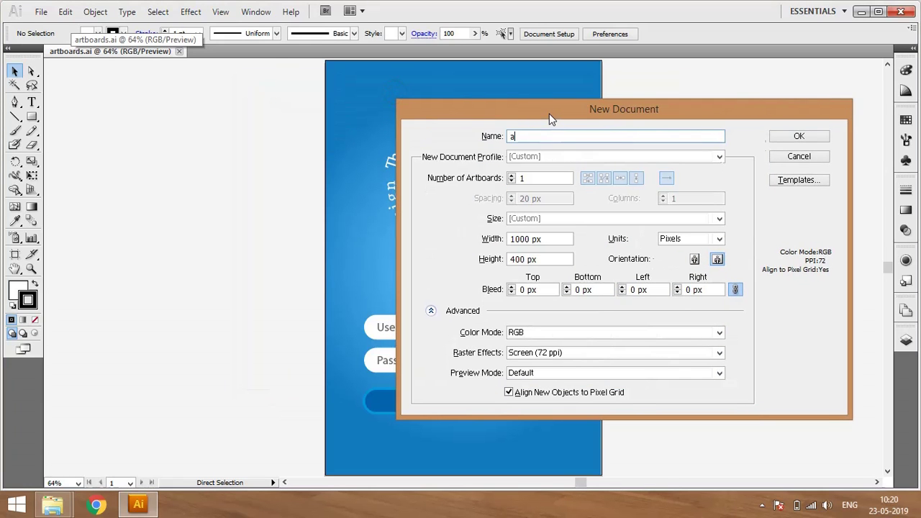
{"action": "type", "text": "rtboard"}
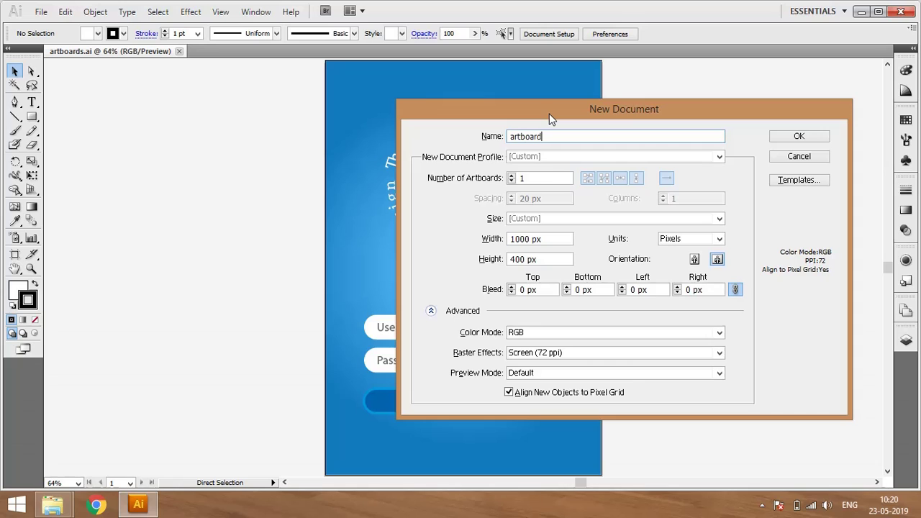
{"action": "left_click_drag", "start_coordinate": [505, 114], "coordinate": [391, 121]}
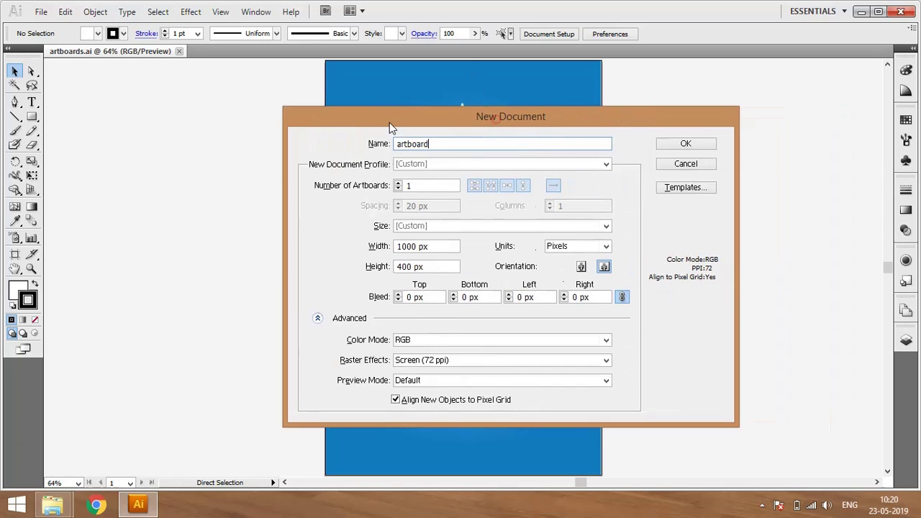
Set the number of artboards to 4, arrange them in a two-column grid, and create the document
{"action": "left_click", "coordinate": [398, 182]}
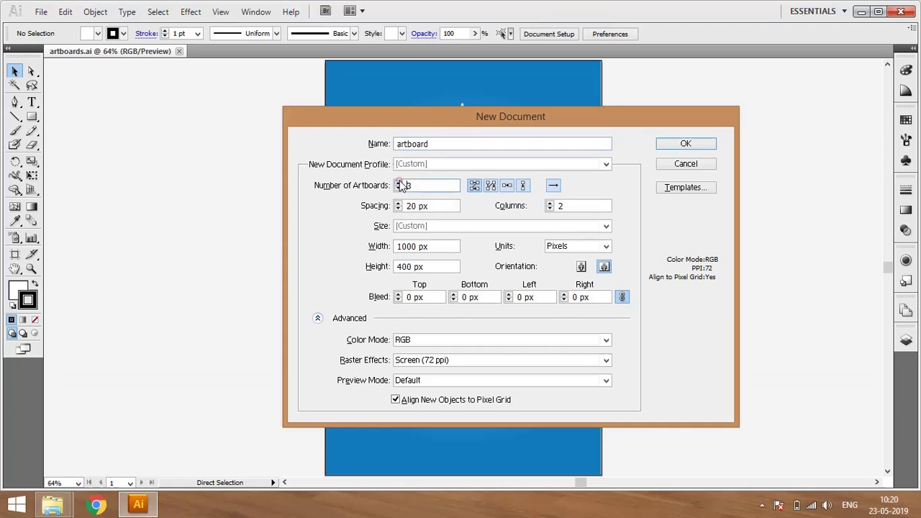
{"action": "left_click", "coordinate": [399, 182]}
{"action": "left_click", "coordinate": [399, 182]}
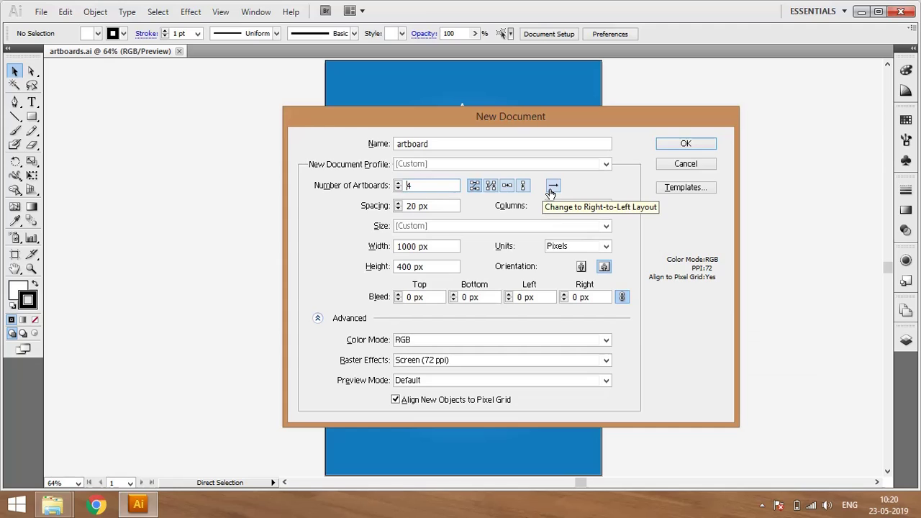
{"action": "left_click", "coordinate": [506, 188]}
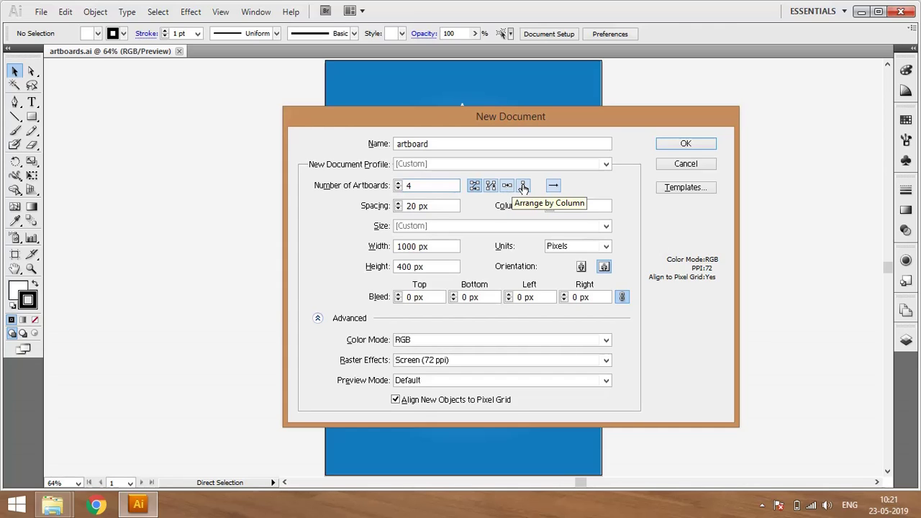
{"action": "left_click", "coordinate": [475, 187]}
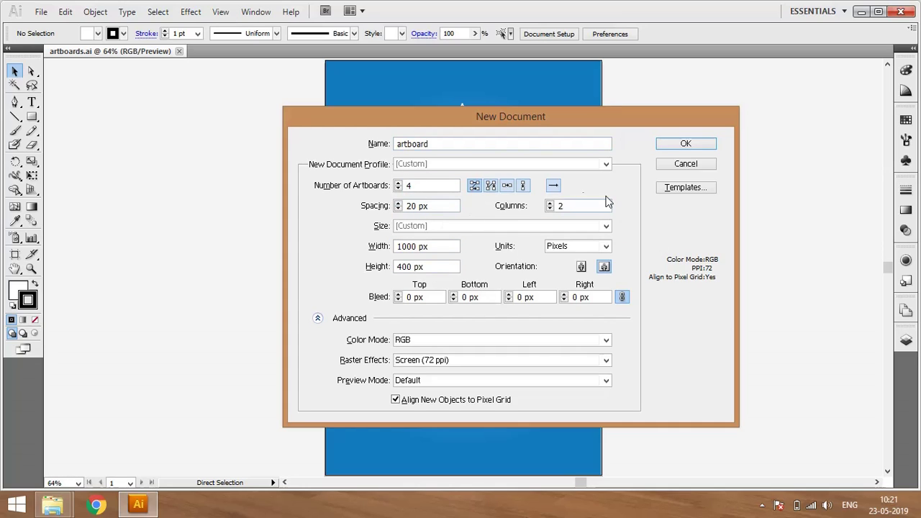
{"action": "left_click", "coordinate": [683, 144]}
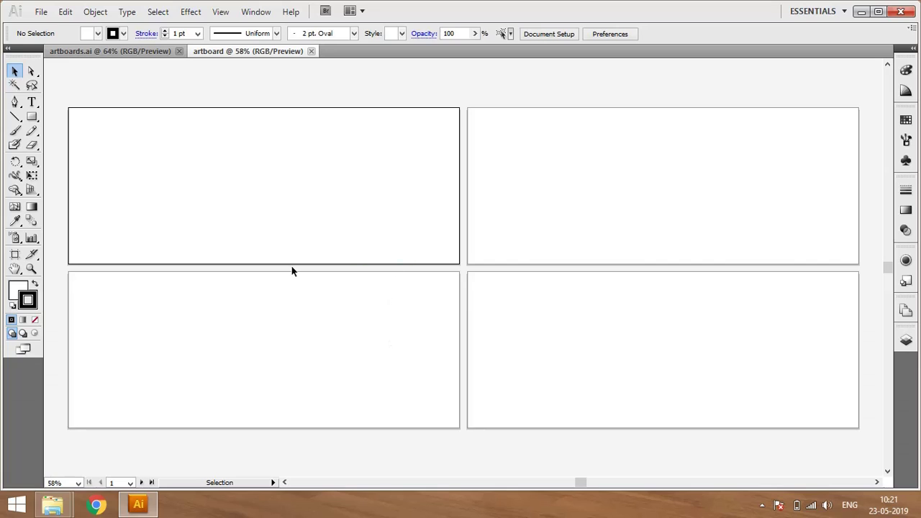
Activate each of the four artboards in turn to examine their order in the grid
{"action": "left_click", "coordinate": [466, 140]}
{"action": "left_click", "coordinate": [586, 174]}
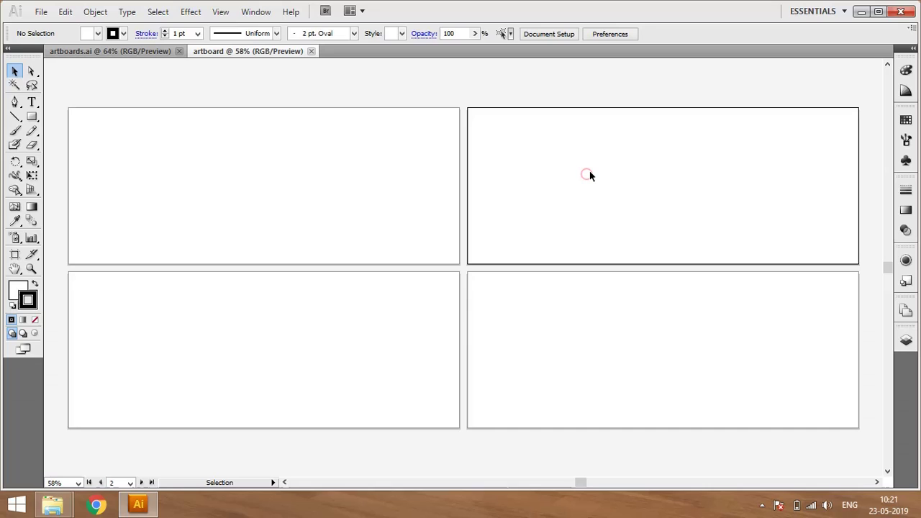
{"action": "left_click", "coordinate": [267, 343]}
{"action": "left_click", "coordinate": [550, 349]}
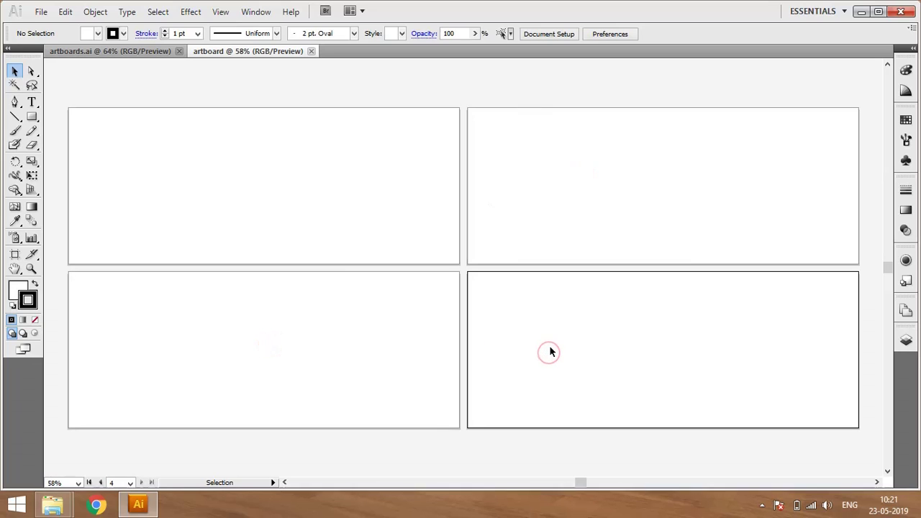
{"action": "left_click", "coordinate": [579, 190]}
{"action": "left_click", "coordinate": [358, 188]}
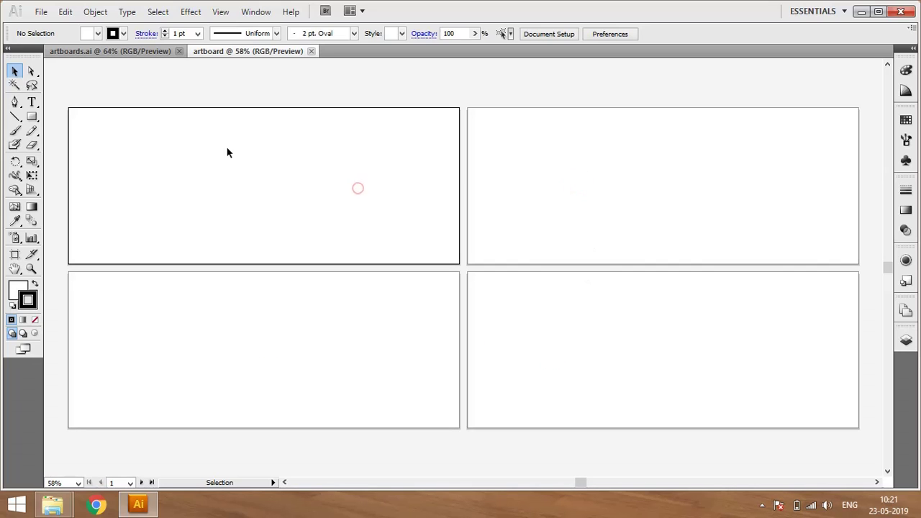
{"action": "left_click", "coordinate": [581, 215]}
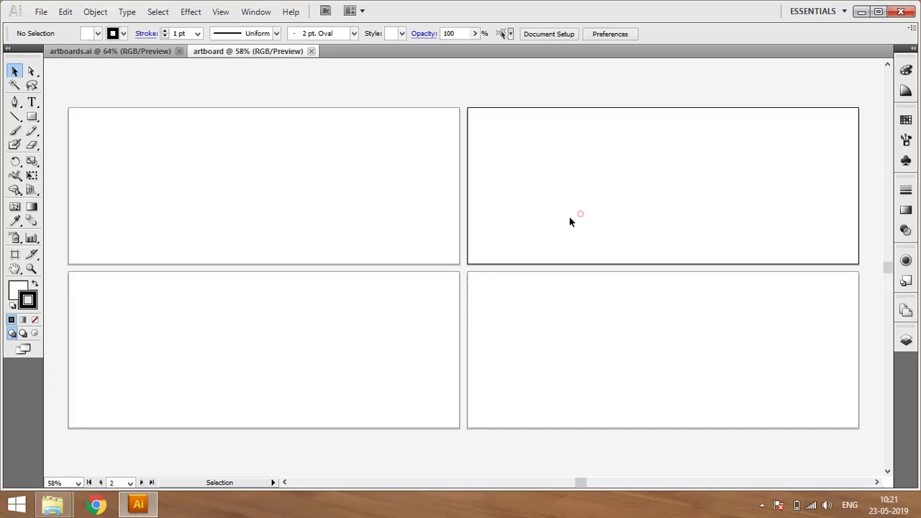
{"action": "left_click", "coordinate": [377, 308]}
{"action": "left_click", "coordinate": [552, 326]}
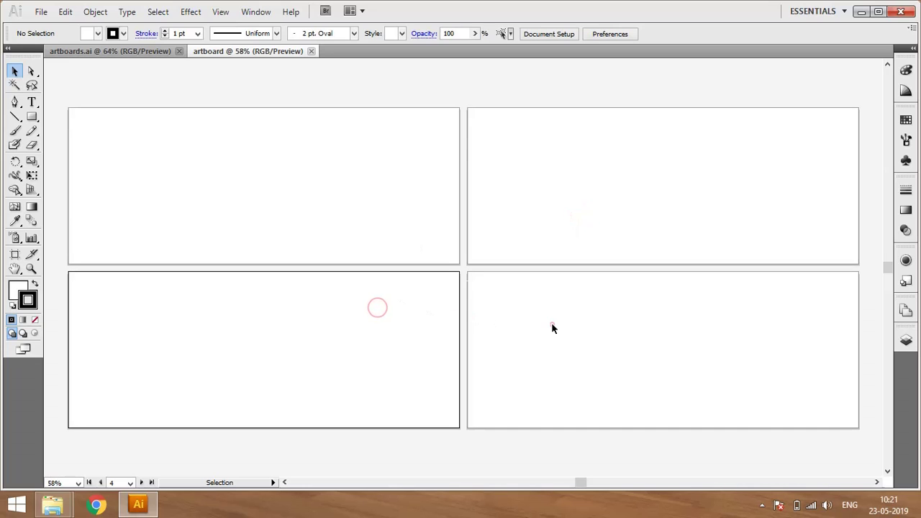
{"action": "left_click", "coordinate": [305, 190]}
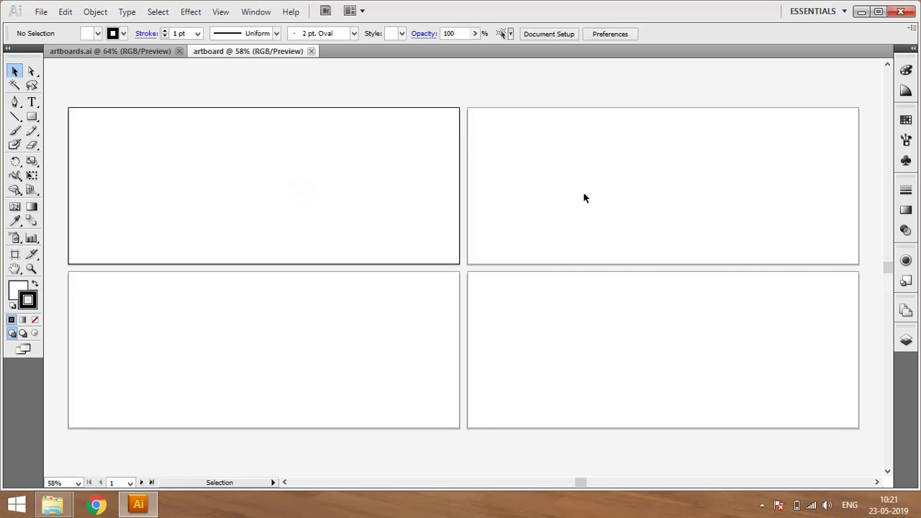
{"action": "left_click", "coordinate": [585, 196]}
{"action": "left_click", "coordinate": [351, 316]}
{"action": "left_click", "coordinate": [534, 356]}
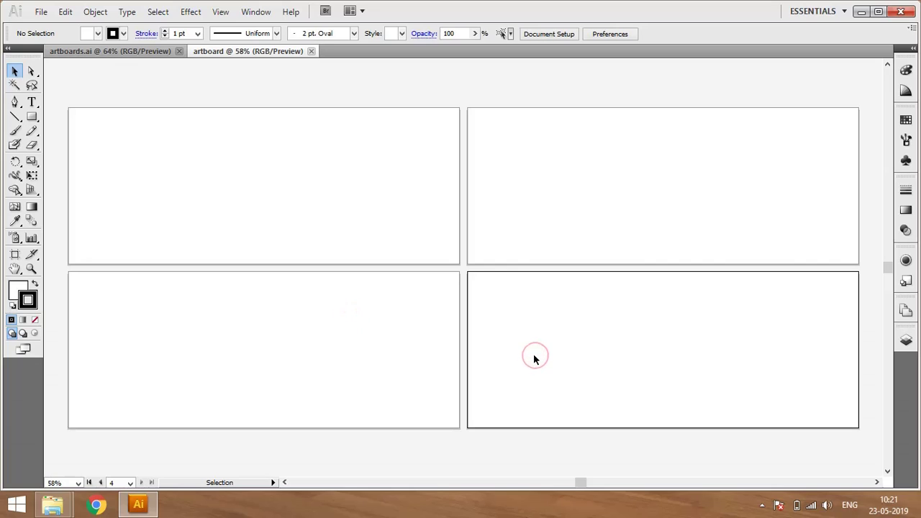
{"action": "left_click", "coordinate": [358, 210]}
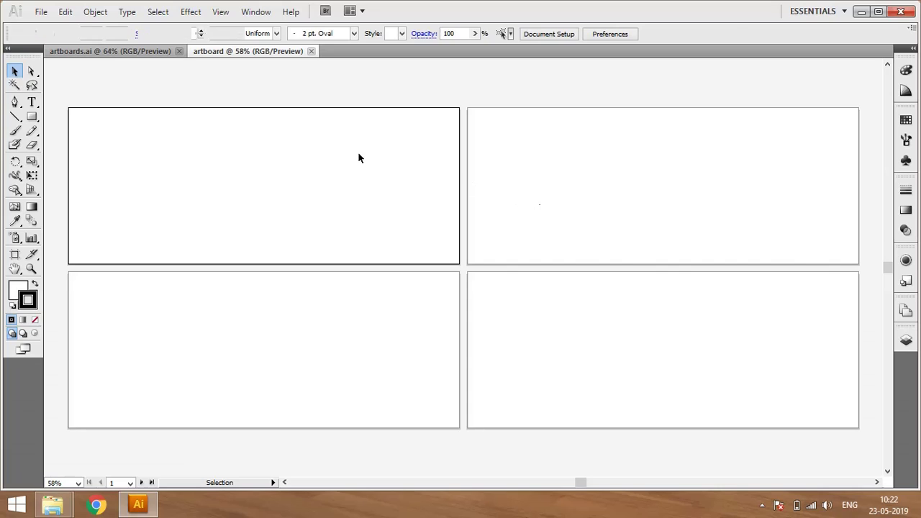
Add the number 1 as text in the middle of the first artboard and enlarge it to about 210 pt
{"action": "key", "text": "t"}
{"action": "left_click", "coordinate": [263, 188]}
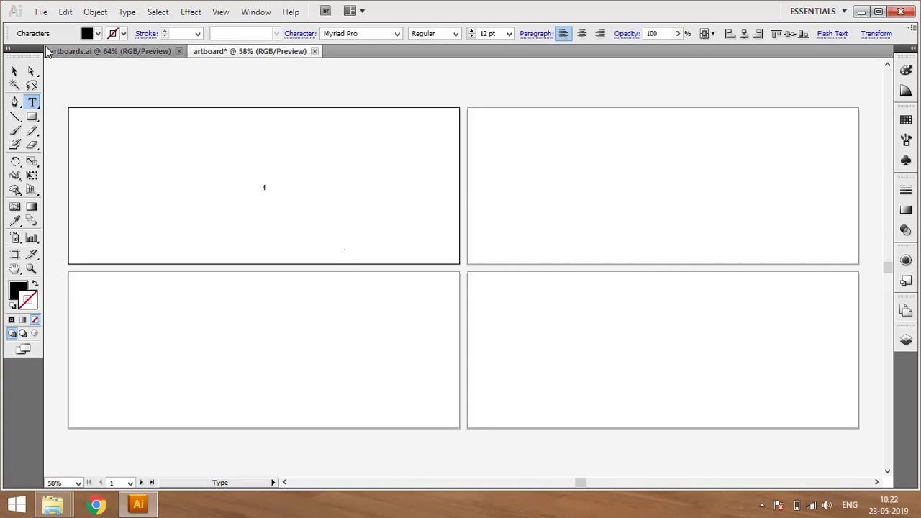
{"action": "key", "text": "Escape"}
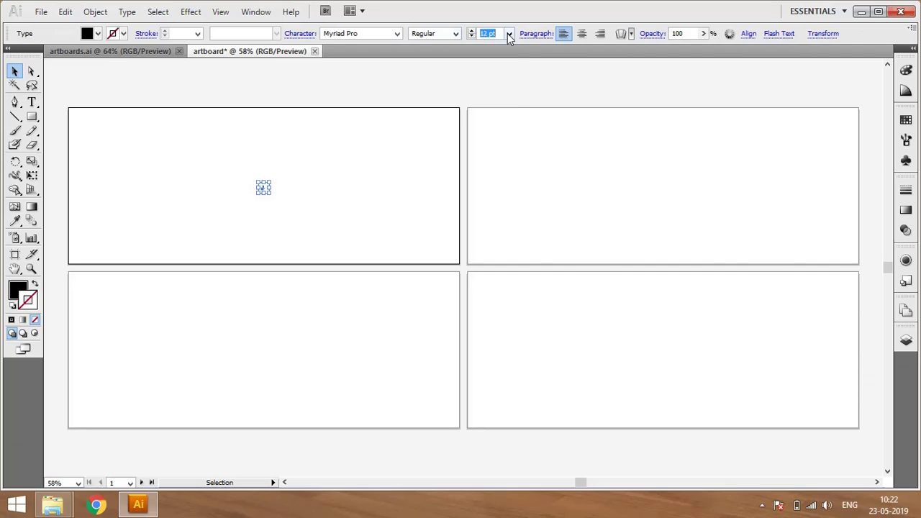
{"action": "left_click", "coordinate": [508, 33]}
{"action": "left_click", "coordinate": [489, 182]}
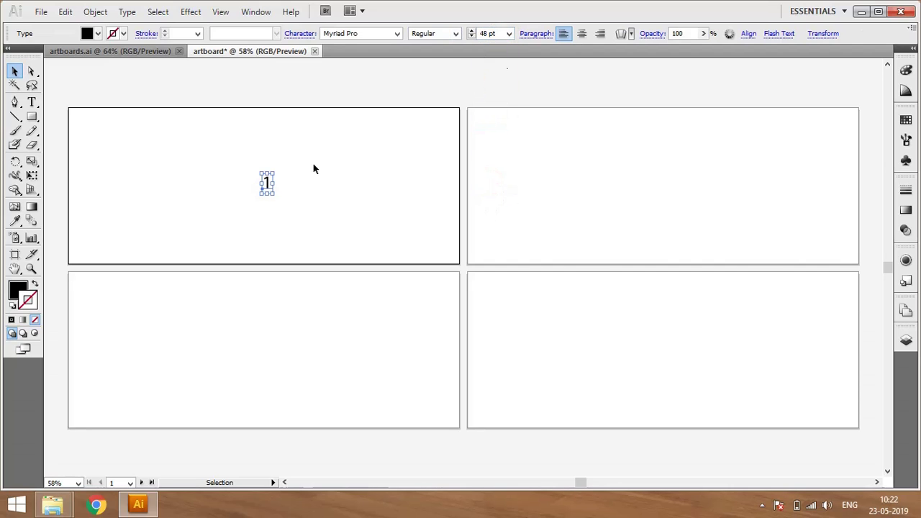
{"action": "left_click_drag", "start_coordinate": [274, 174], "coordinate": [330, 162]}
{"action": "left_click_drag", "start_coordinate": [274, 173], "coordinate": [323, 133]}
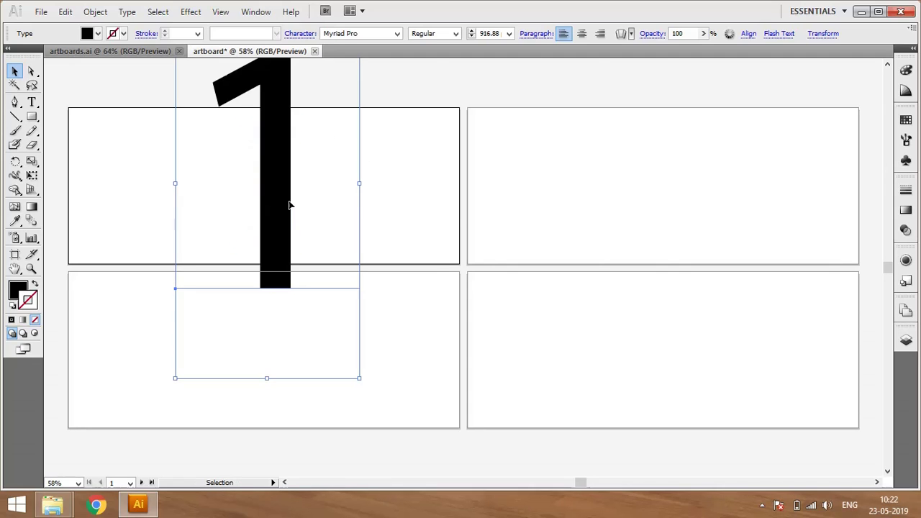
{"action": "left_click_drag", "start_coordinate": [282, 197], "coordinate": [590, 202]}
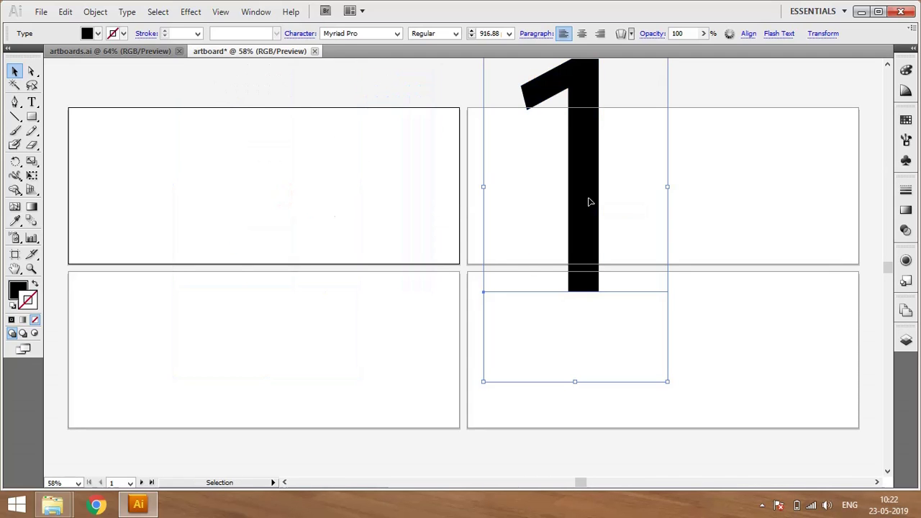
{"action": "key", "text": "ctrl+z"}
{"action": "key", "text": "ctrl+z"}
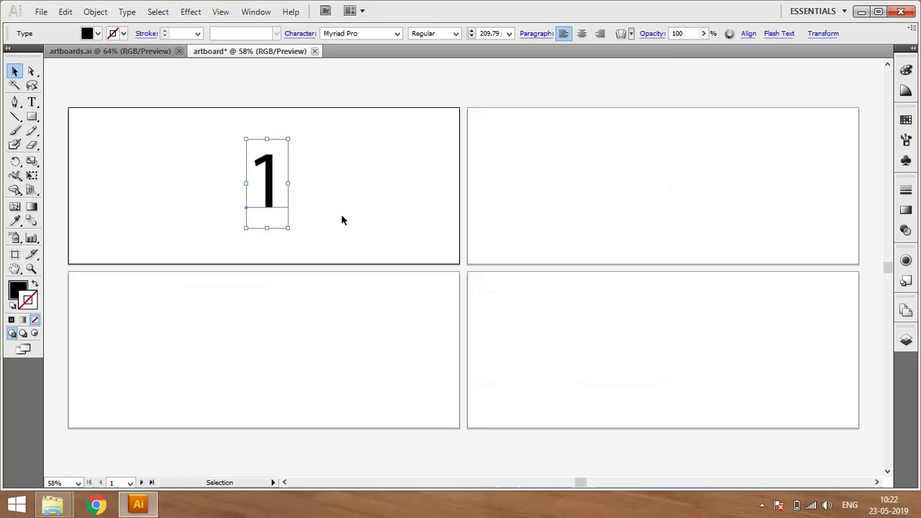
Duplicate the number 1 onto the middle of the second artboard and change the copy's text to 2
{"action": "key", "text": "super"}
{"action": "key", "text": "super"}
{"action": "left_click_drag", "start_coordinate": [271, 191], "coordinate": [695, 189]}
{"action": "key", "text": "t"}
{"action": "left_click", "coordinate": [670, 189]}
{"action": "type", "text": "2"}
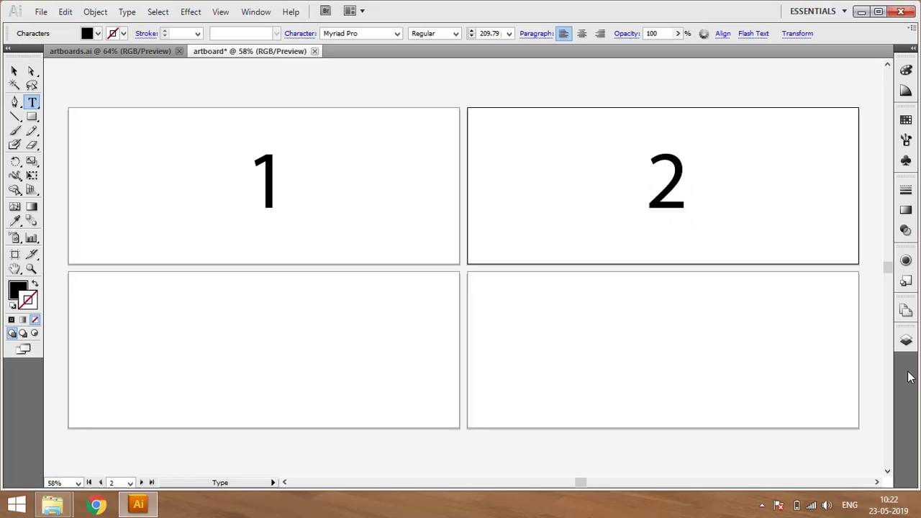
{"action": "left_click", "coordinate": [14, 72]}
Duplicate the number 2 onto the middle of the third artboard and change the copy's text to 3
{"action": "left_click_drag", "start_coordinate": [668, 196], "coordinate": [324, 350]}
{"action": "key", "text": "t"}
{"action": "left_click", "coordinate": [257, 351]}
{"action": "type", "text": "3"}
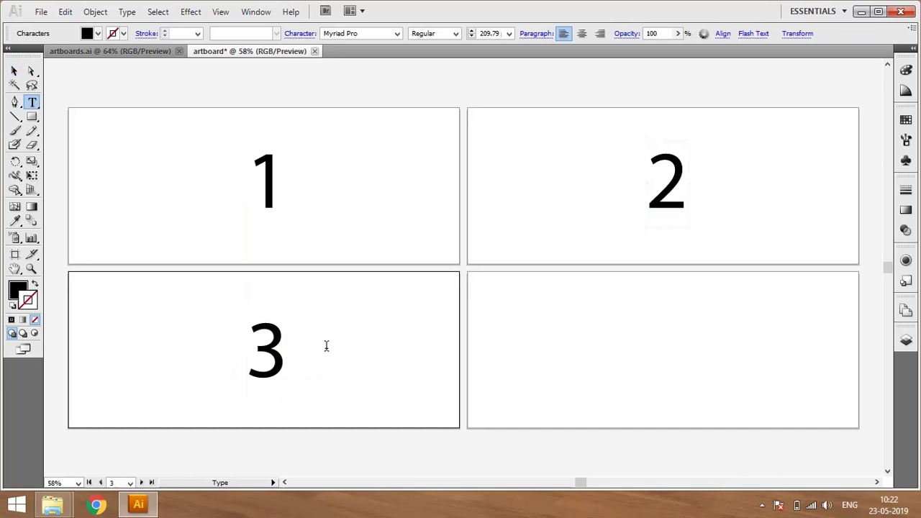
{"action": "left_click", "coordinate": [12, 72]}
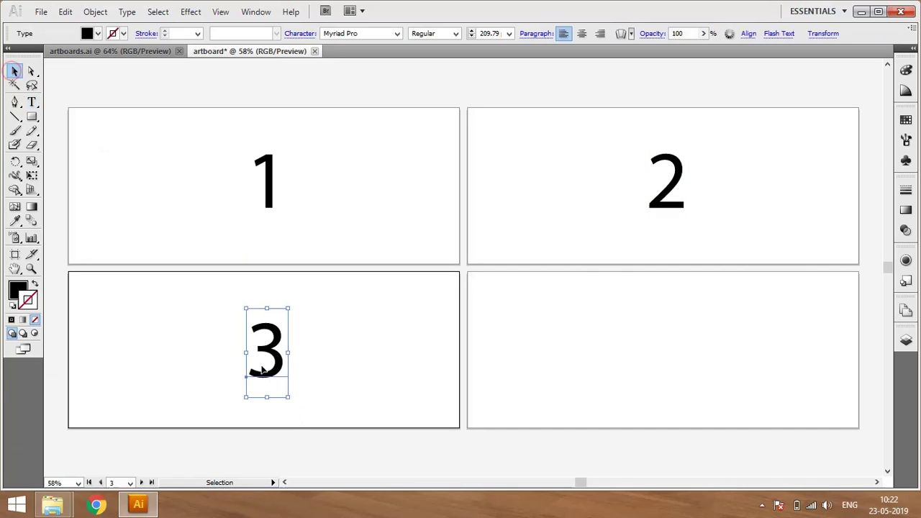
{"action": "left_click_drag", "start_coordinate": [277, 365], "coordinate": [631, 352]}
{"action": "mouse_move", "coordinate": [670, 354]}
{"action": "left_mouse_down"}
{"action": "mouse_move", "coordinate": [636, 357]}
{"action": "mouse_move", "coordinate": [677, 356]}
{"action": "left_mouse_up"}
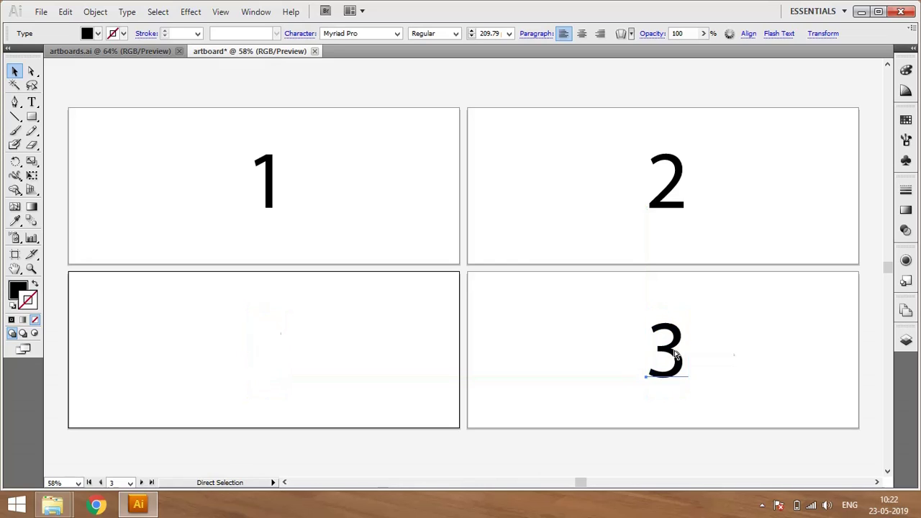
{"action": "key", "text": "ctrl+z"}
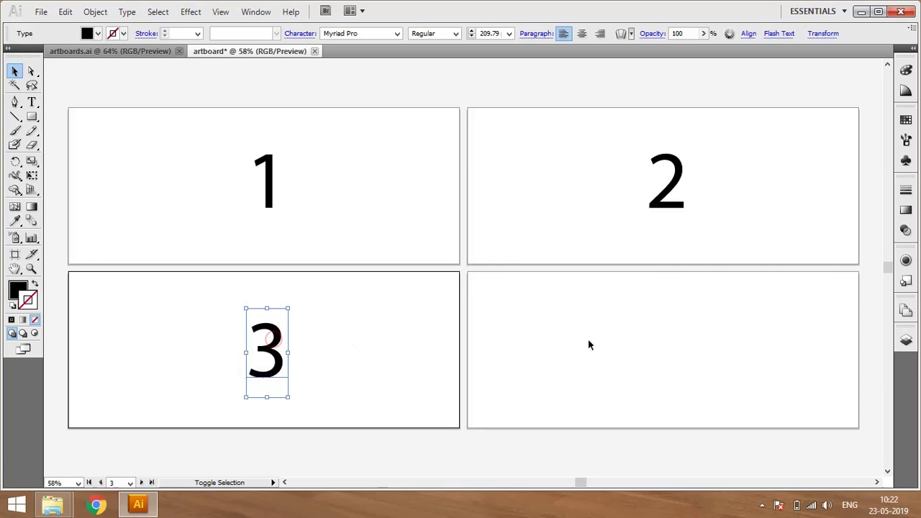
{"action": "left_click", "coordinate": [588, 345]}
Duplicate the number 3 onto the fourth artboard and change the copy's text to 4
{"action": "left_click", "coordinate": [275, 346]}
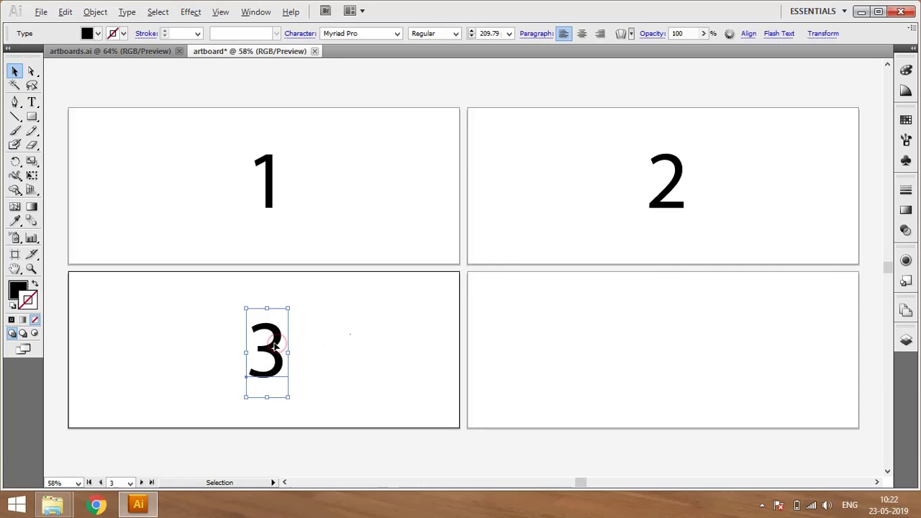
{"action": "left_click_drag", "start_coordinate": [275, 346], "coordinate": [720, 349]}
{"action": "type", "text": "t"}
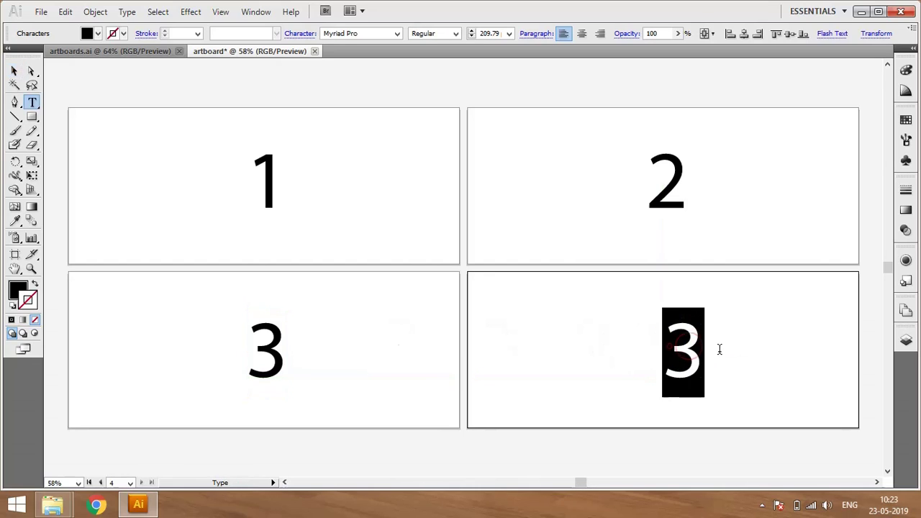
{"action": "type", "text": "4"}
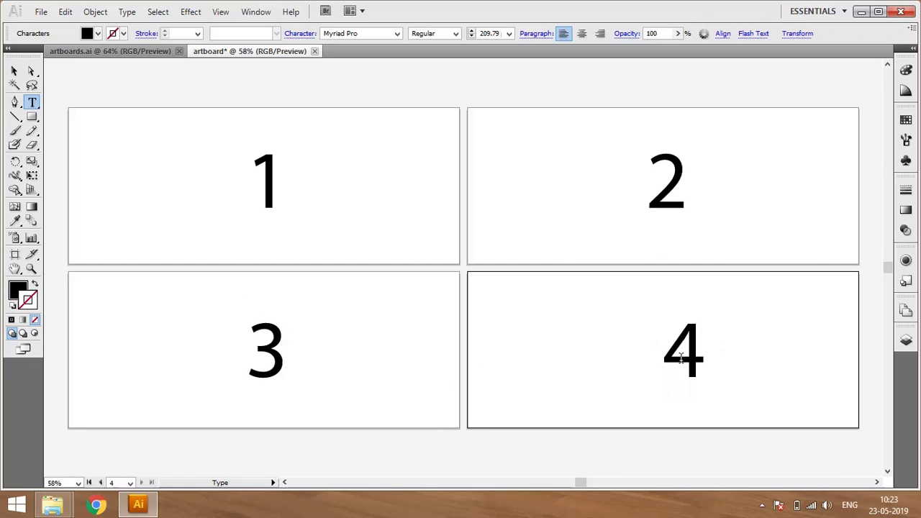
{"action": "left_click", "coordinate": [14, 72]}
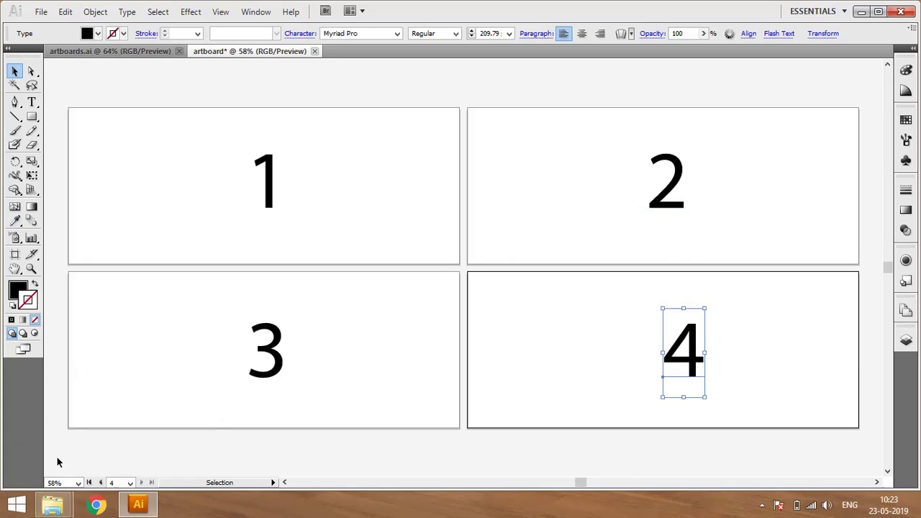
Jump to artboards 1, 2, 3 and 4 in turn by picking their numbers, ending back on artboard 1
{"action": "left_click", "coordinate": [130, 483]}
{"action": "left_click", "coordinate": [131, 446]}
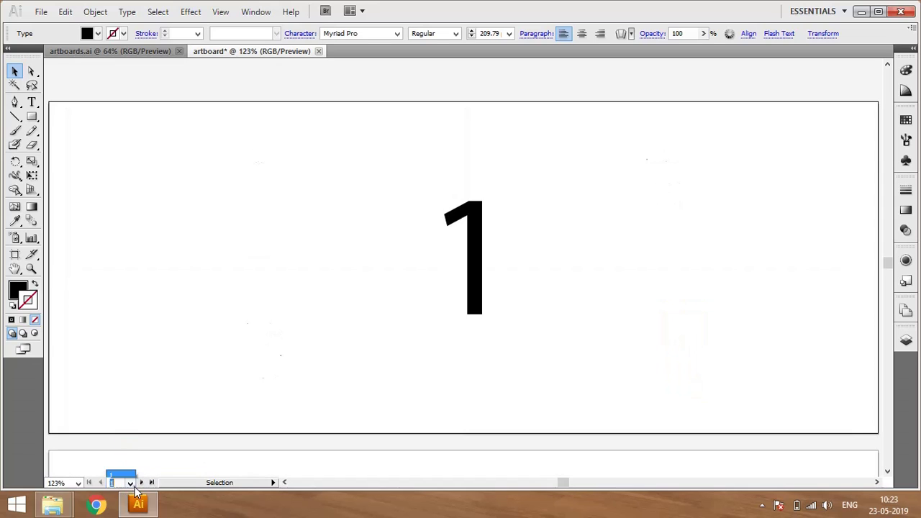
{"action": "left_click", "coordinate": [130, 483]}
{"action": "left_click", "coordinate": [124, 453]}
{"action": "left_click", "coordinate": [129, 483]}
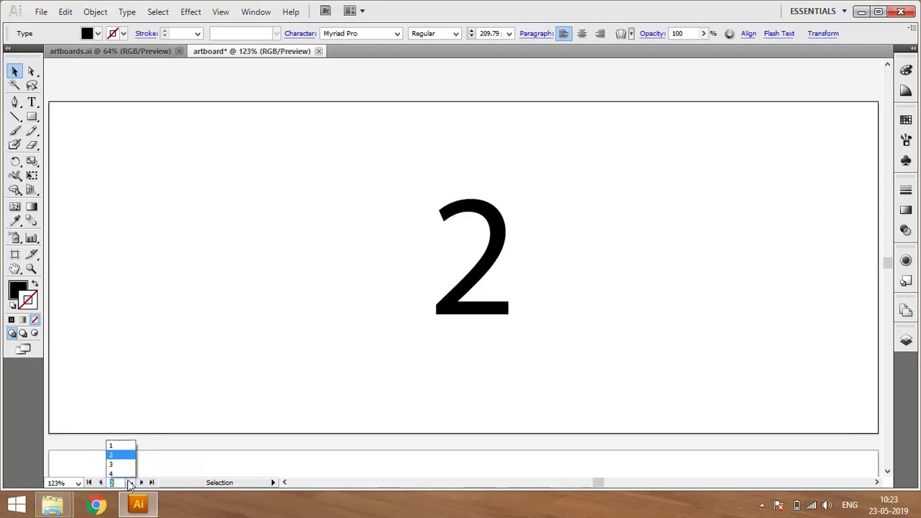
{"action": "left_click", "coordinate": [128, 461]}
{"action": "left_click", "coordinate": [129, 483]}
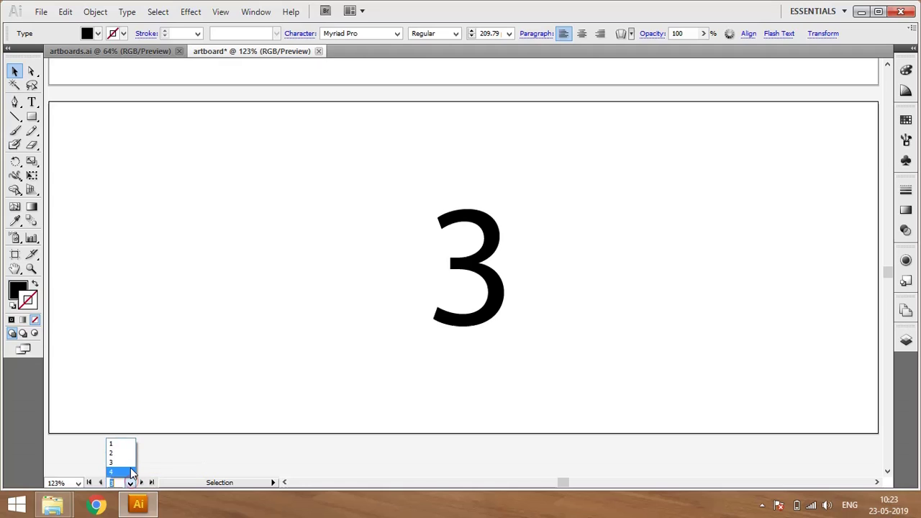
{"action": "left_click", "coordinate": [130, 470]}
{"action": "left_click", "coordinate": [130, 483]}
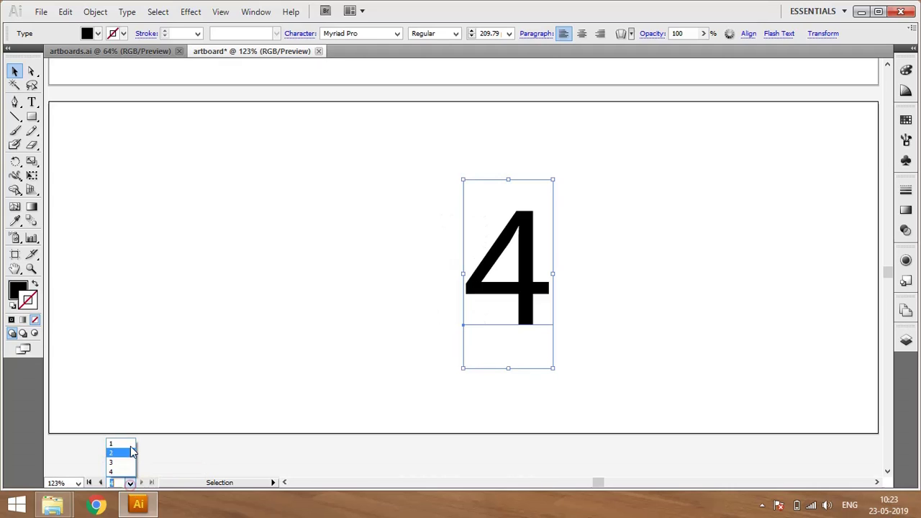
{"action": "left_click", "coordinate": [130, 444]}
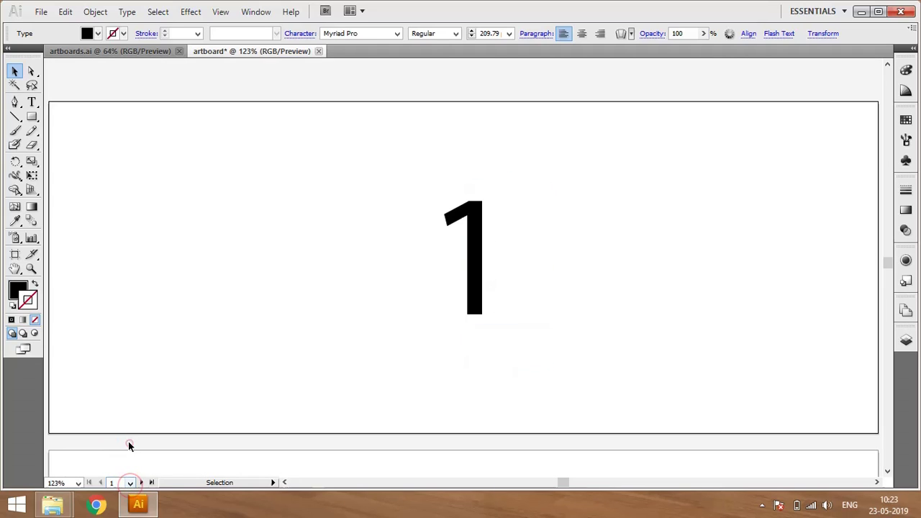
Step forward through the artboards to 4 and back to 1, and jump to the last and first artboards
{"action": "left_click", "coordinate": [142, 483]}
{"action": "left_click", "coordinate": [142, 483]}
{"action": "left_click", "coordinate": [142, 483]}
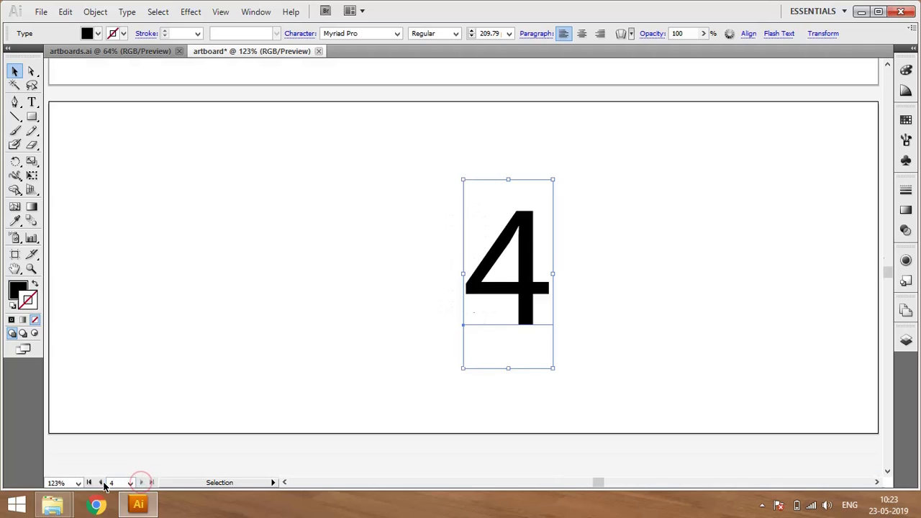
{"action": "left_click", "coordinate": [103, 484]}
{"action": "left_click", "coordinate": [103, 484]}
{"action": "left_click", "coordinate": [102, 484]}
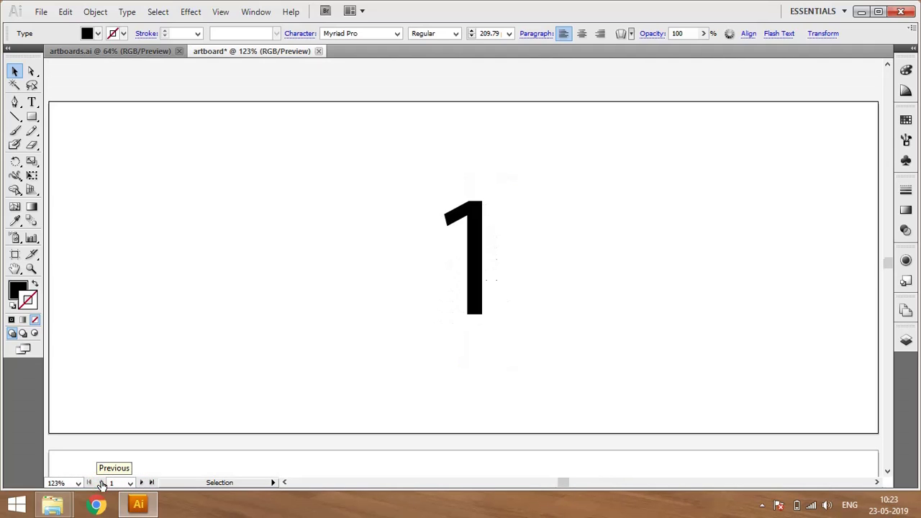
{"action": "left_click", "coordinate": [151, 483]}
{"action": "left_click", "coordinate": [89, 483]}
Deselect the number 4, activate the Artboard tool and select artboards 2, 3 and 4 in turn
{"action": "key", "text": "ctrl+minus"}
{"action": "key", "text": "ctrl+minus"}
{"action": "key", "text": "ctrl+minus"}
{"action": "key", "text": "ctrl+minus"}
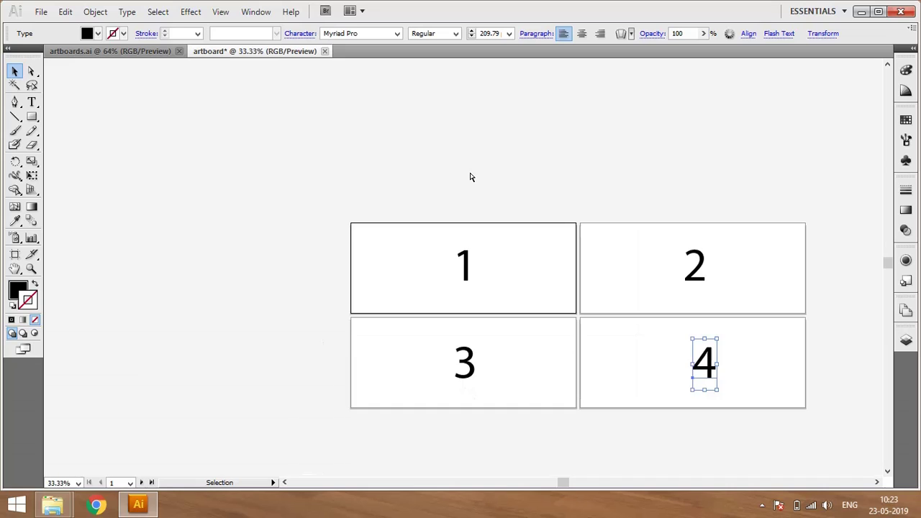
{"action": "left_click_drag", "start_coordinate": [469, 173], "coordinate": [370, 137]}
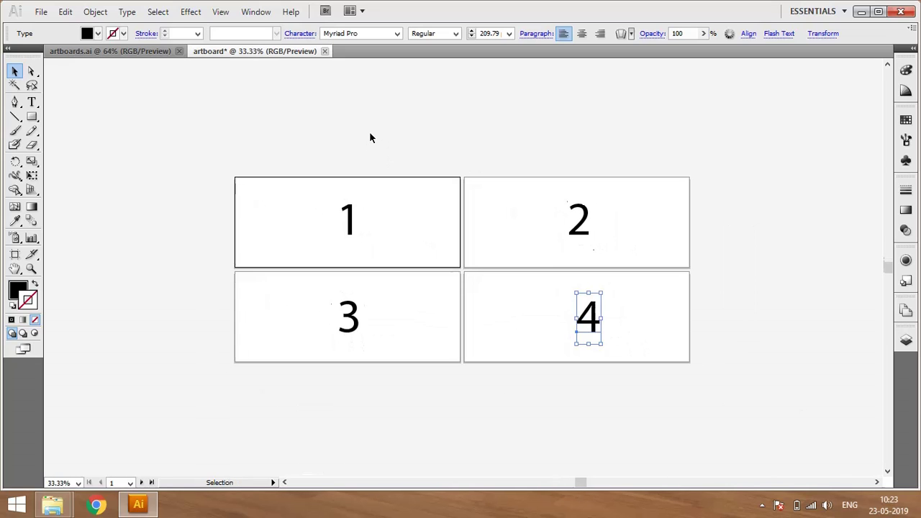
{"action": "left_click", "coordinate": [445, 173]}
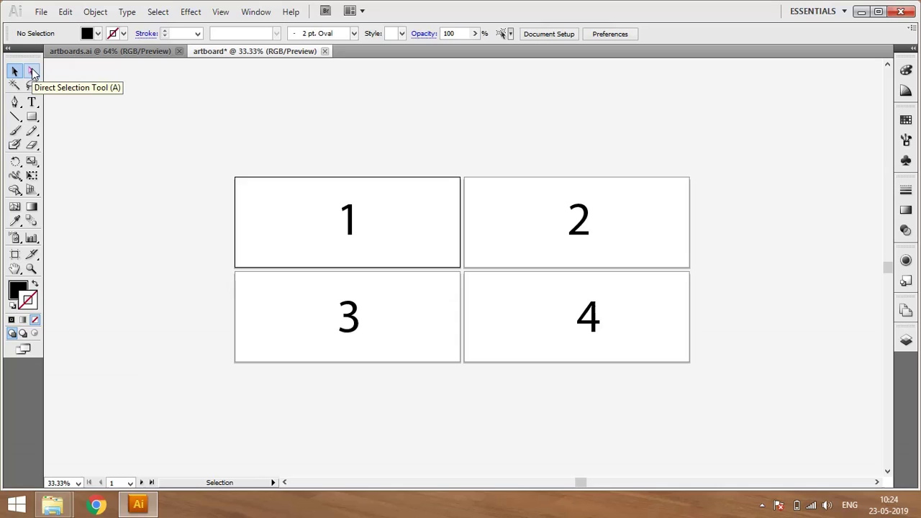
{"action": "left_click", "coordinate": [14, 257]}
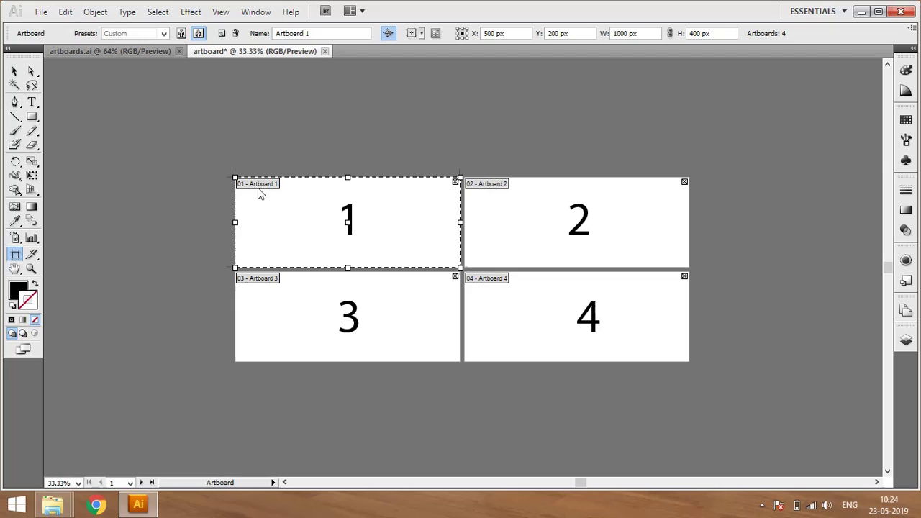
{"action": "left_click", "coordinate": [511, 238]}
{"action": "left_click", "coordinate": [394, 279]}
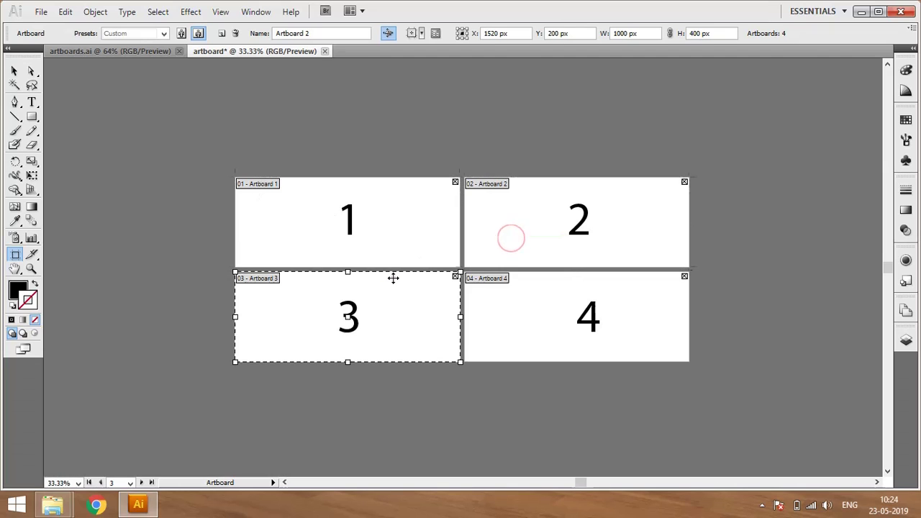
{"action": "left_click", "coordinate": [509, 301]}
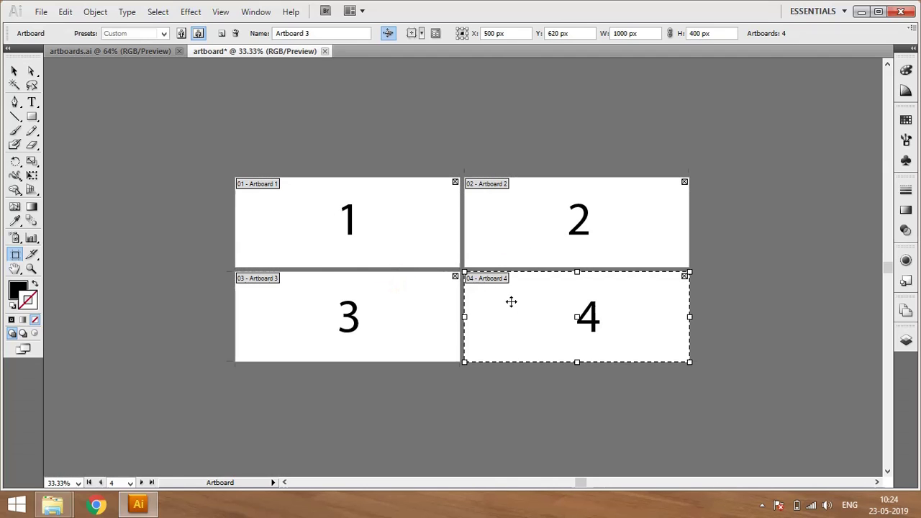
Resize artboard 1 by moving its right edge inward and extending its left edge past artboard 3
{"action": "left_click", "coordinate": [386, 220]}
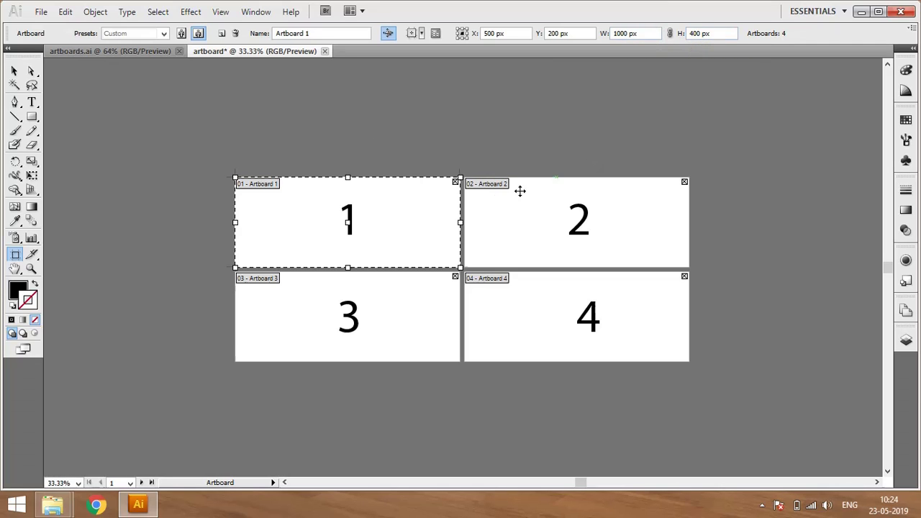
{"action": "left_click_drag", "start_coordinate": [462, 225], "coordinate": [393, 223]}
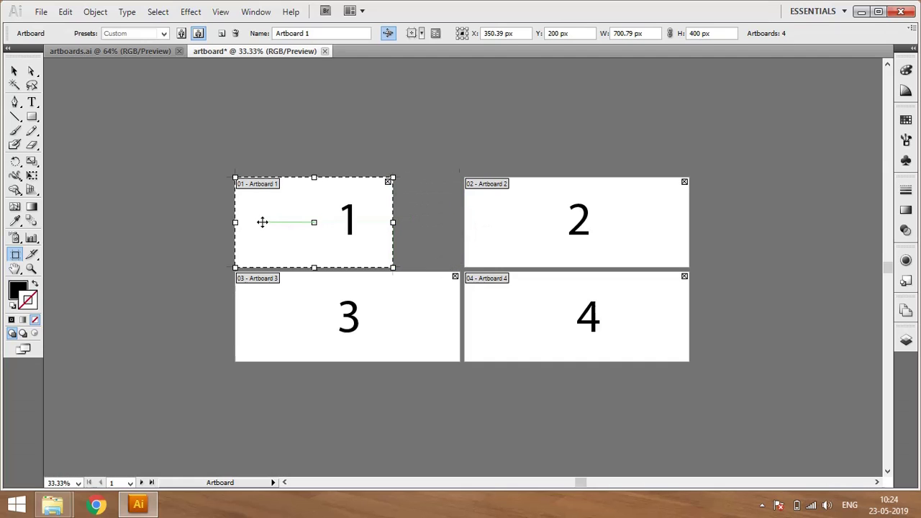
{"action": "left_click_drag", "start_coordinate": [237, 222], "coordinate": [211, 218]}
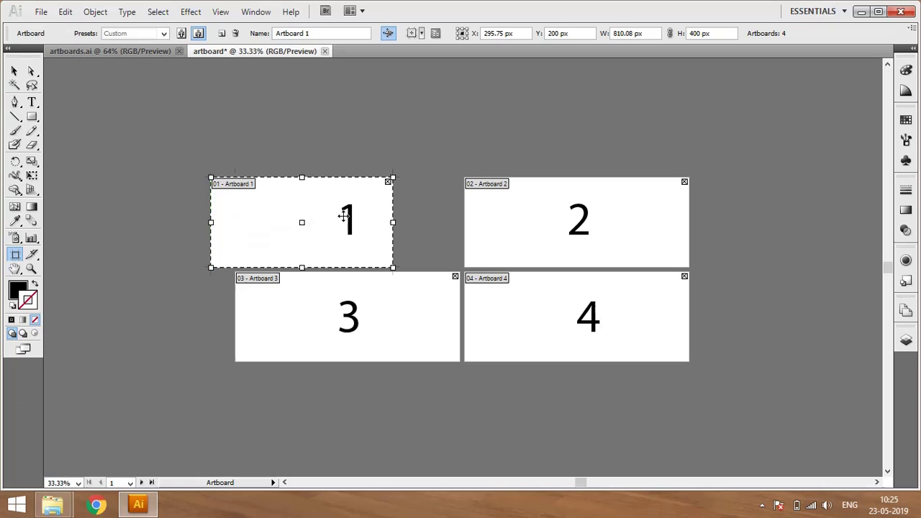
{"action": "left_click_drag", "start_coordinate": [390, 222], "coordinate": [415, 222]}
Shrink artboard 2 to about 275 x 248 px and move it beside artboard 1 with their top edges aligned
{"action": "left_click", "coordinate": [549, 220]}
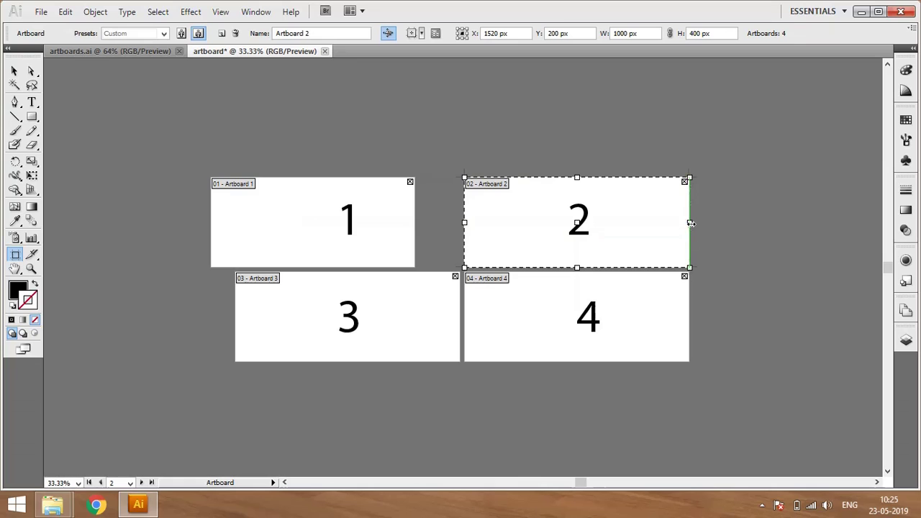
{"action": "left_click_drag", "start_coordinate": [689, 177], "coordinate": [526, 212]}
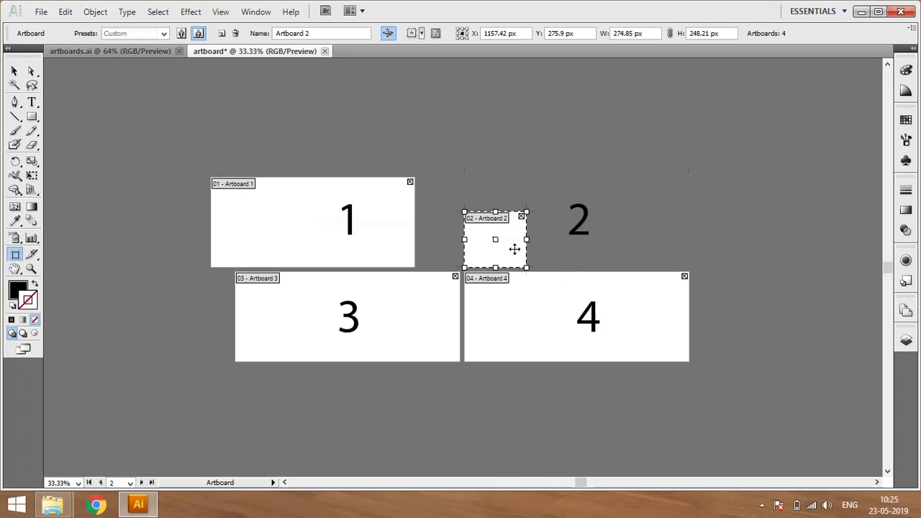
{"action": "left_click_drag", "start_coordinate": [515, 249], "coordinate": [480, 214]}
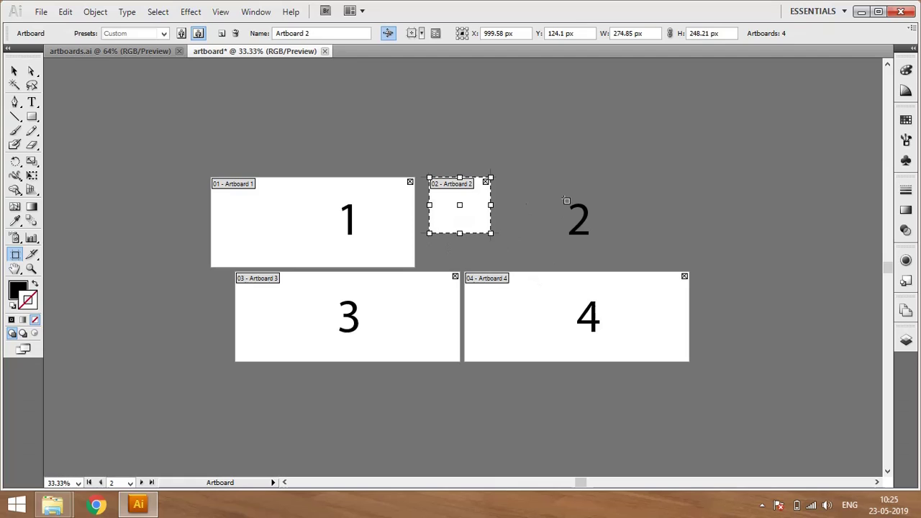
Resize artboard 3 to about 909 x 188 px and align it directly beneath artboard 1
{"action": "left_click", "coordinate": [403, 321]}
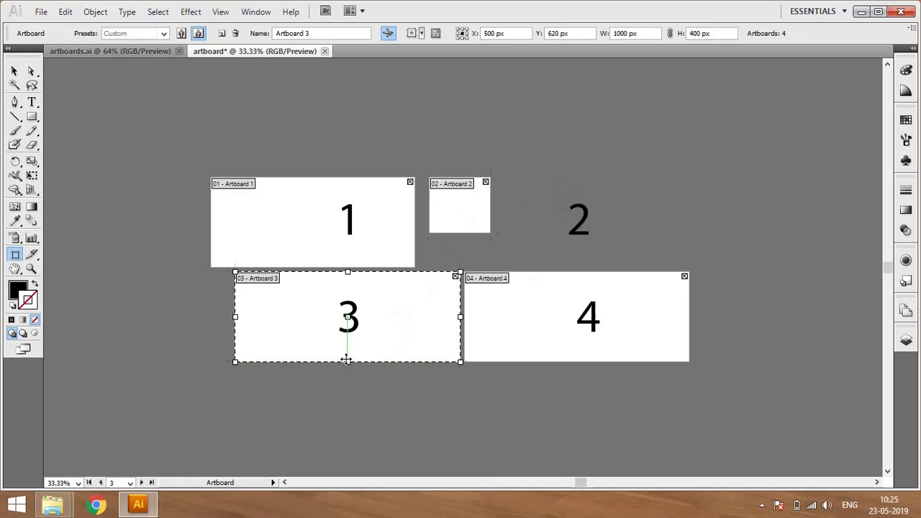
{"action": "left_click_drag", "start_coordinate": [346, 359], "coordinate": [349, 313]}
{"action": "mouse_move", "coordinate": [404, 295]}
{"action": "left_mouse_down"}
{"action": "mouse_move", "coordinate": [384, 294]}
{"action": "mouse_move", "coordinate": [422, 291]}
{"action": "mouse_move", "coordinate": [413, 291]}
{"action": "left_mouse_up"}
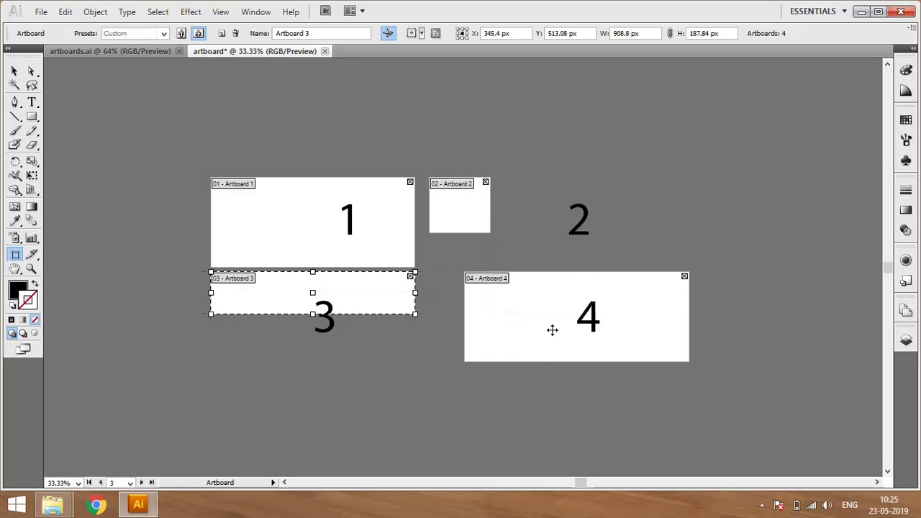
Set artboard 4's width to 300 px and its height to 900 px
{"action": "left_click", "coordinate": [552, 330]}
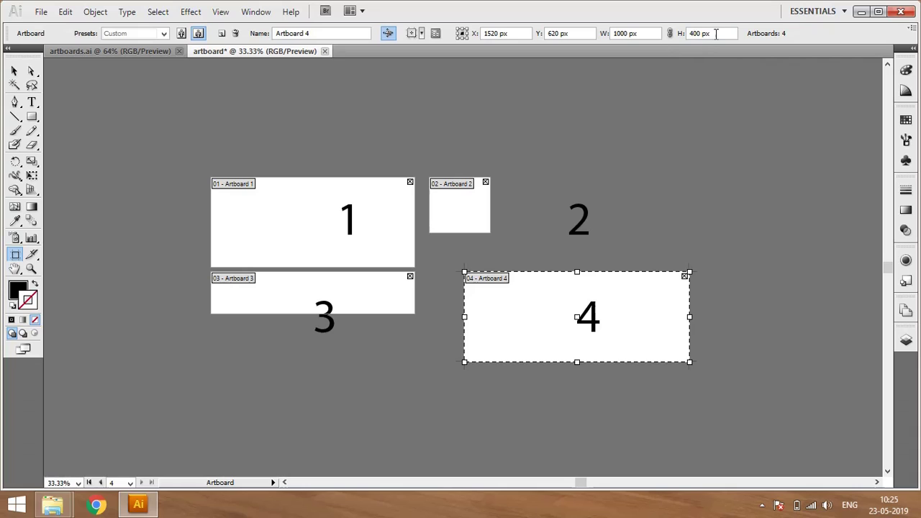
{"action": "left_click", "coordinate": [650, 33]}
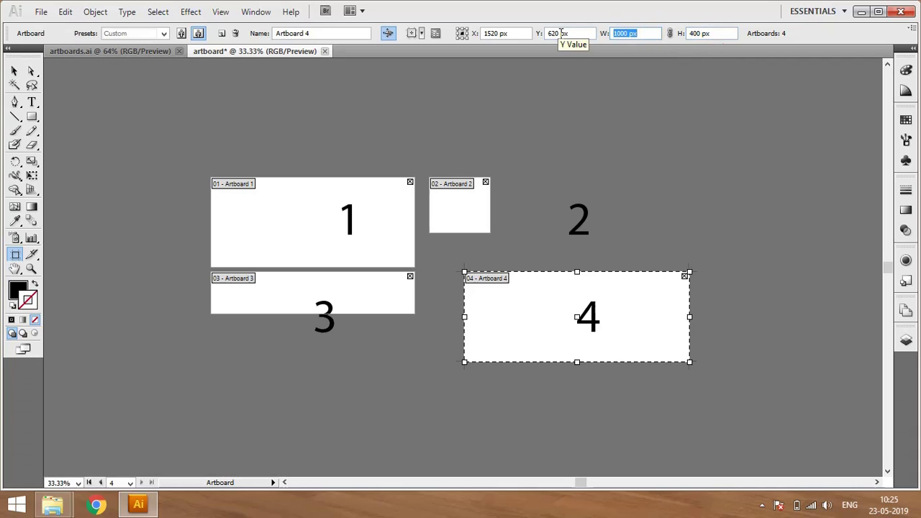
{"action": "key", "text": "Return"}
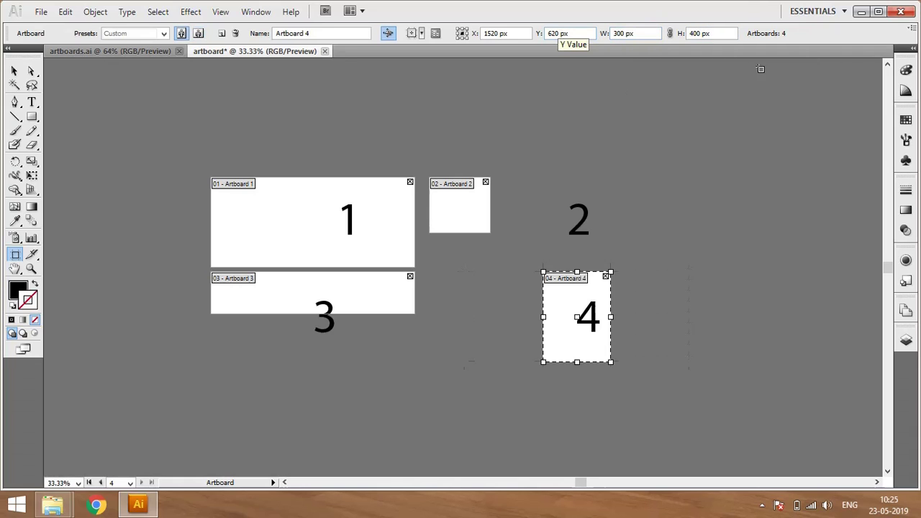
{"action": "left_click", "coordinate": [701, 33]}
{"action": "type", "text": "900"}
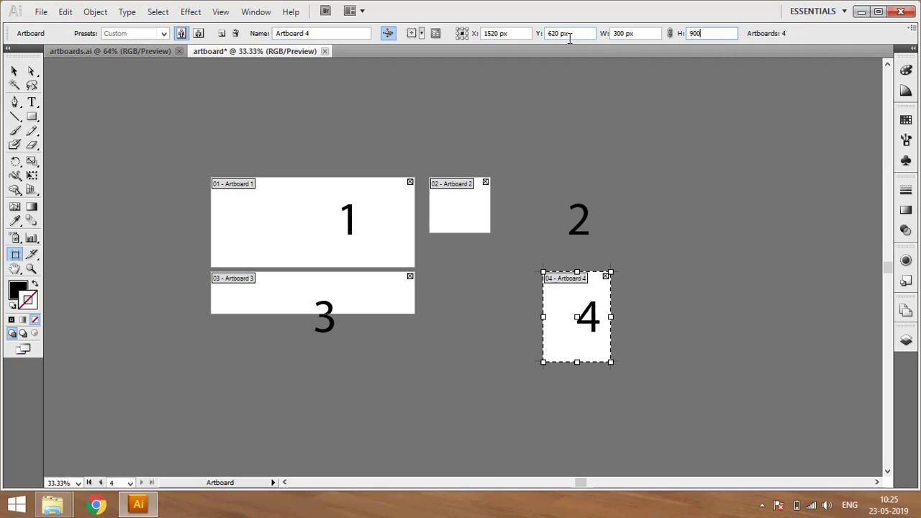
{"action": "key", "text": "Return"}
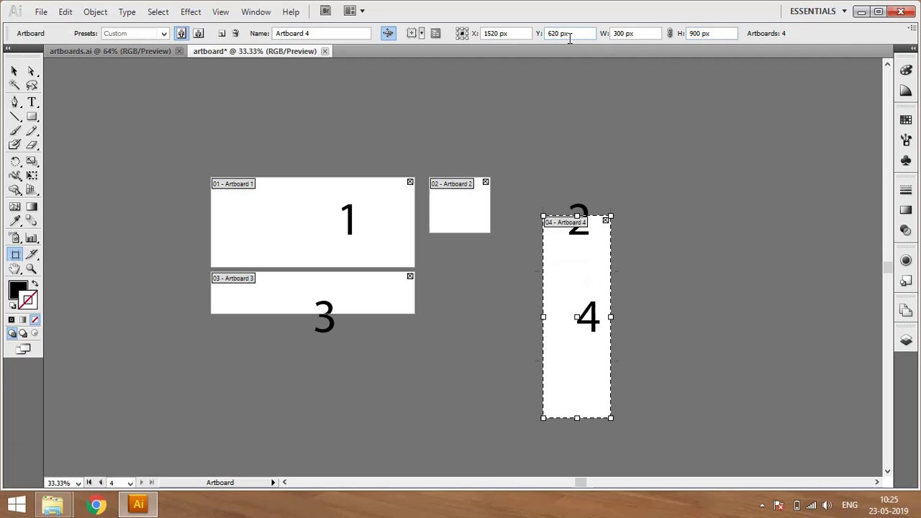
Set artboard 4's width to 600 px and move it beneath artboard 2 with their left edges aligned
{"action": "left_click", "coordinate": [647, 33]}
{"action": "type", "text": "600"}
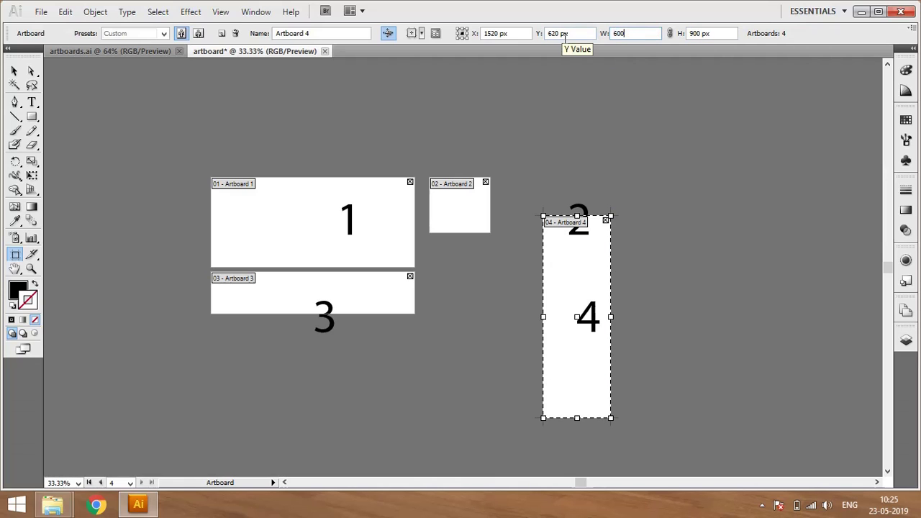
{"action": "key", "text": "Return"}
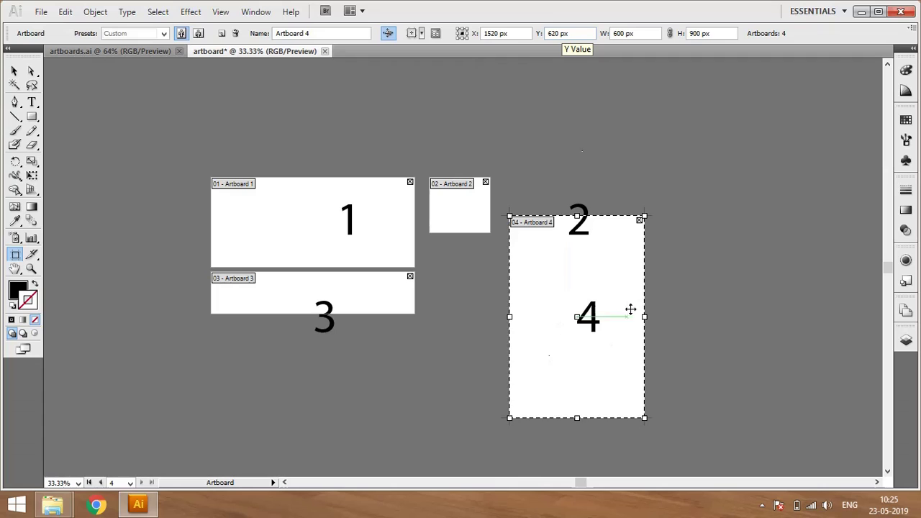
{"action": "left_click_drag", "start_coordinate": [631, 306], "coordinate": [554, 340]}
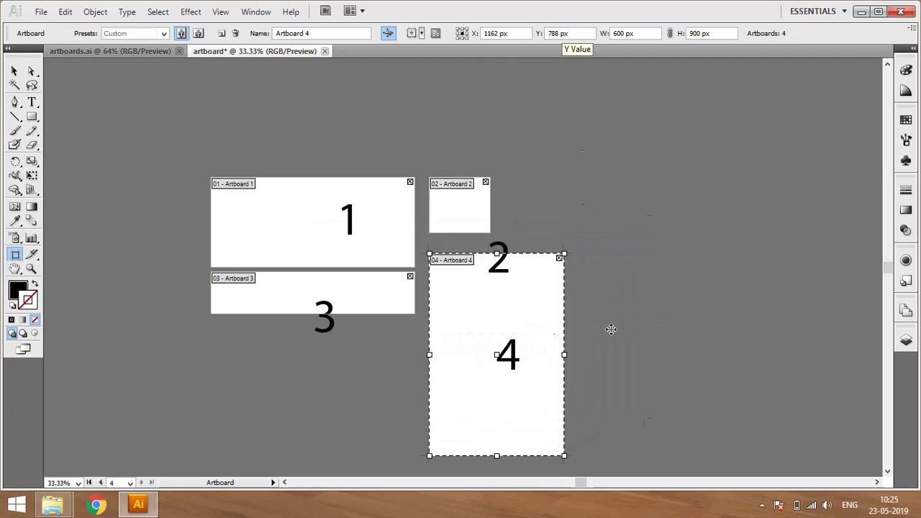
{"action": "left_click", "coordinate": [500, 252]}
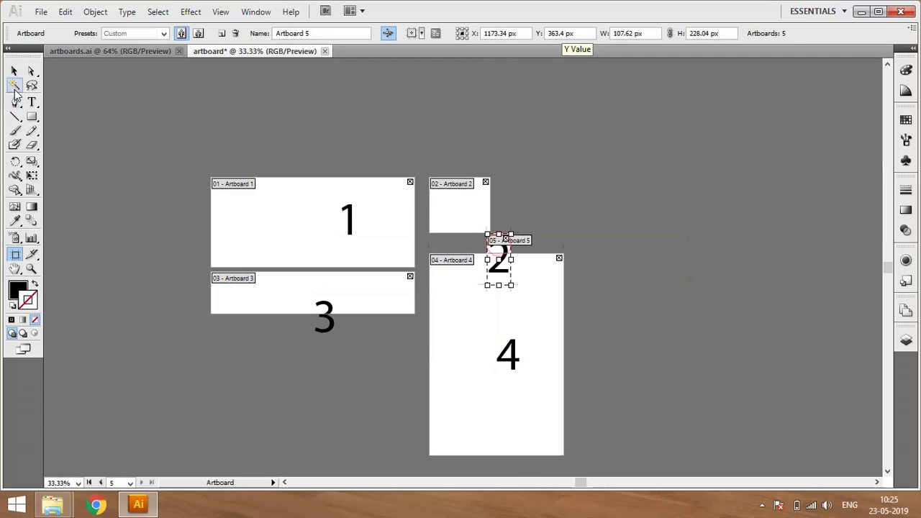
{"action": "key", "text": "ctrl+z"}
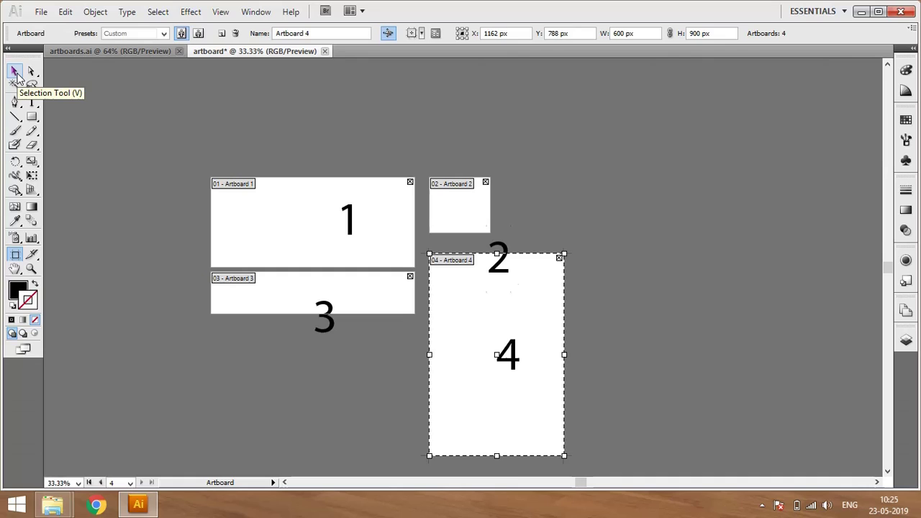
Move the numbers 2 and 3 inside their own artboards and center the number 4 on artboard 4
{"action": "left_click", "coordinate": [15, 72]}
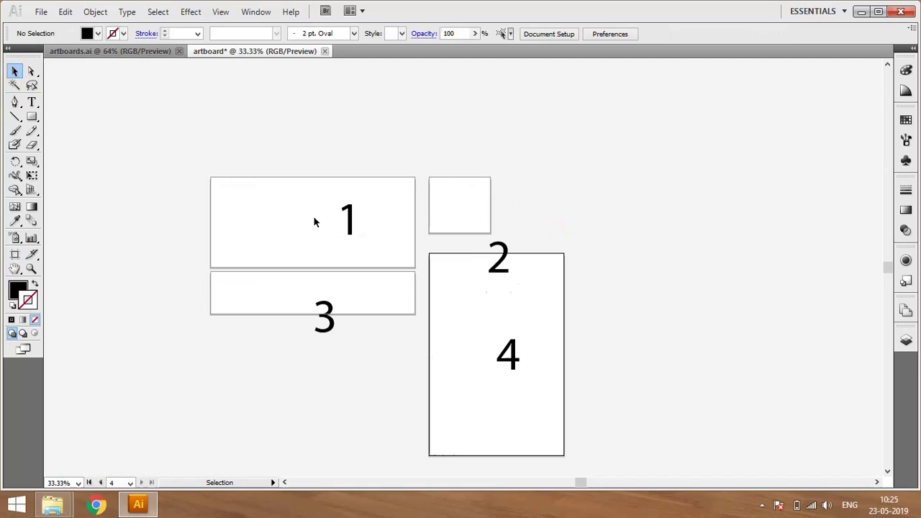
{"action": "left_click", "coordinate": [314, 222]}
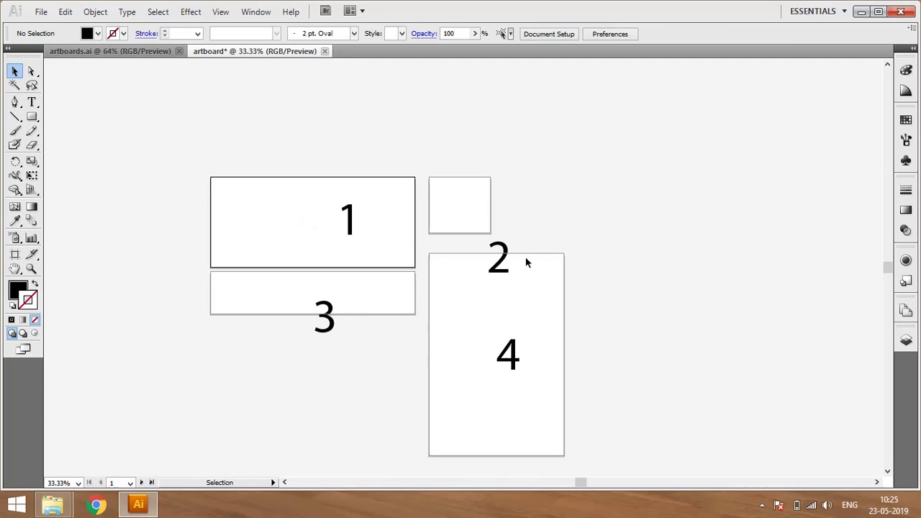
{"action": "left_click_drag", "start_coordinate": [508, 256], "coordinate": [477, 201]}
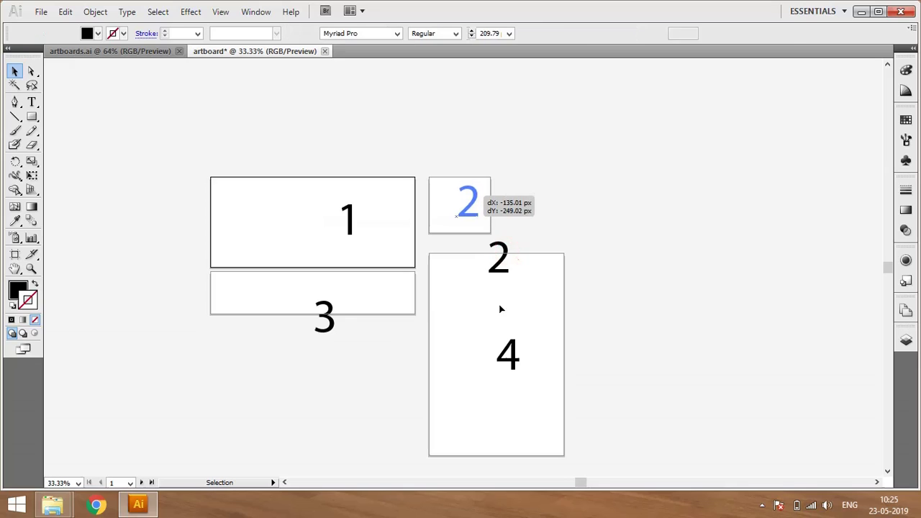
{"action": "left_click_drag", "start_coordinate": [331, 319], "coordinate": [313, 288]}
{"action": "mouse_move", "coordinate": [520, 365]}
{"action": "left_mouse_down"}
{"action": "mouse_move", "coordinate": [547, 369]}
{"action": "mouse_move", "coordinate": [510, 362]}
{"action": "left_mouse_up"}
{"action": "left_click", "coordinate": [648, 364]}
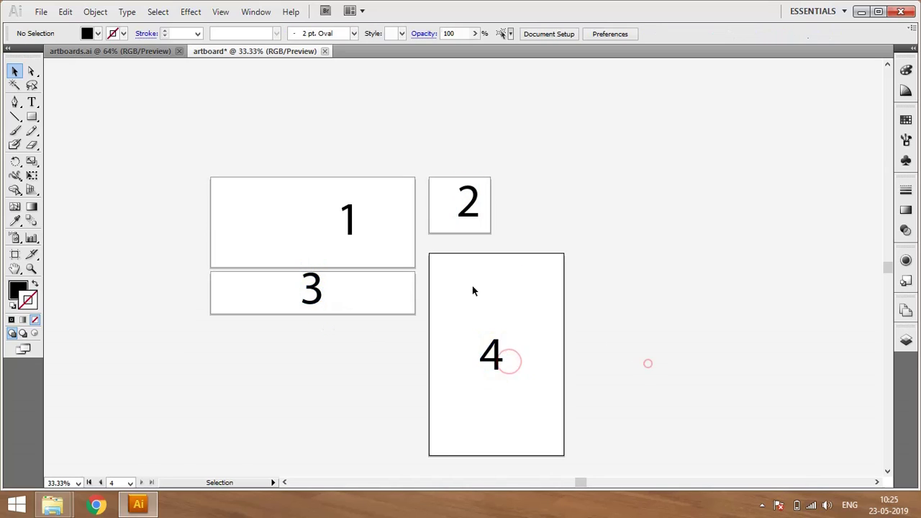
Navigate from artboard 1 through to artboard 4, and bring all four artboards back into view
{"action": "left_click", "coordinate": [131, 482]}
{"action": "left_click", "coordinate": [117, 443]}
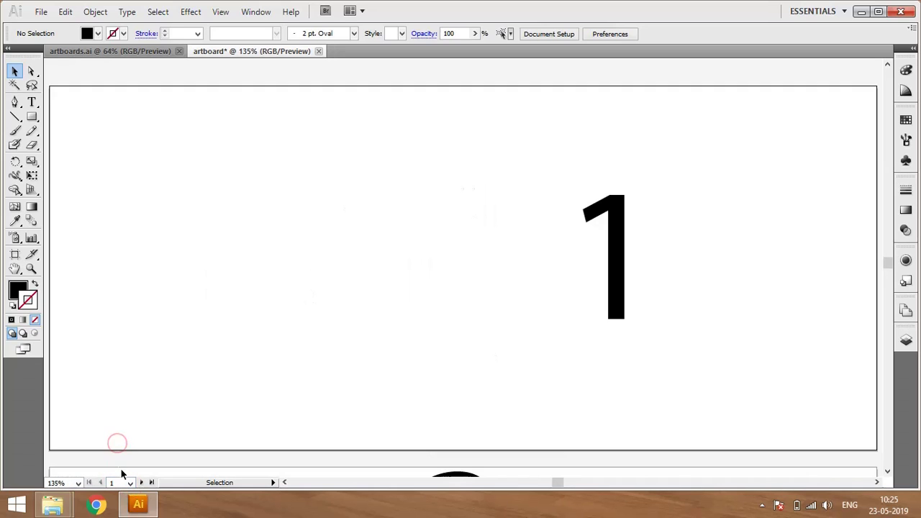
{"action": "left_click", "coordinate": [142, 483]}
{"action": "left_click", "coordinate": [142, 483]}
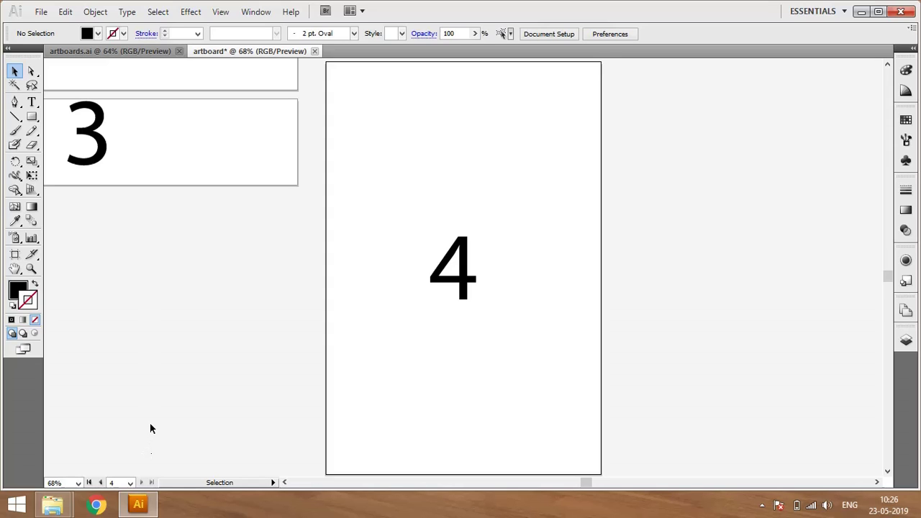
{"action": "key", "text": "ctrl+0"}
{"action": "key", "text": "ctrl+minus"}
{"action": "key", "text": "ctrl+minus"}
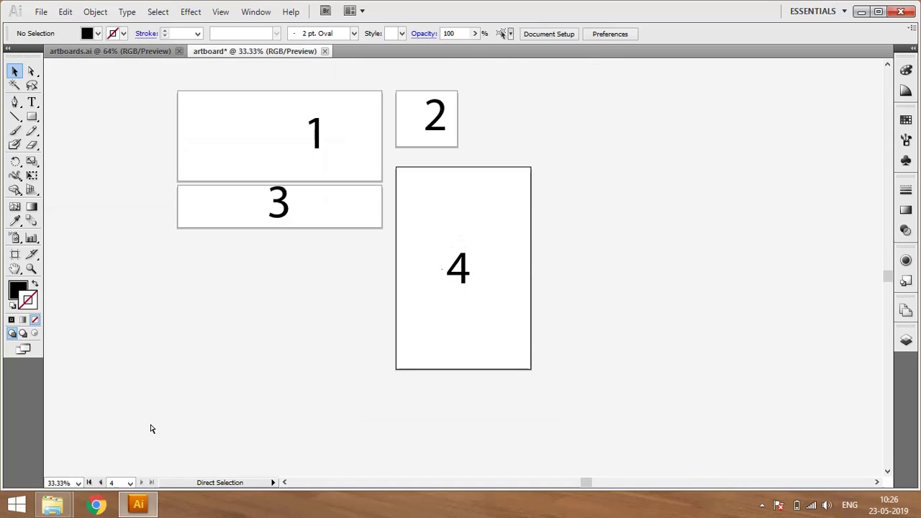
{"action": "left_click_drag", "start_coordinate": [444, 154], "coordinate": [450, 199]}
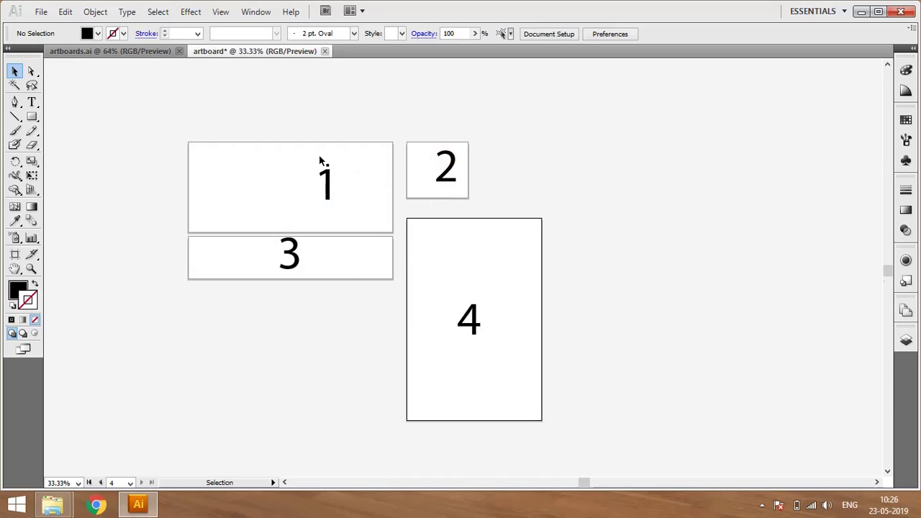
Switch to the artboards.ai document and review the size presets available for its artboard with the Artboard tool
{"action": "left_click", "coordinate": [123, 56]}
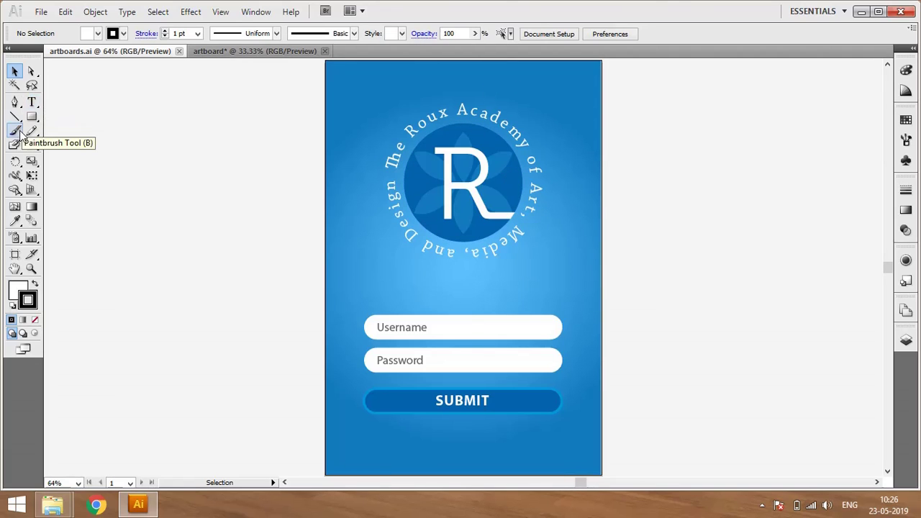
{"action": "left_click", "coordinate": [14, 256]}
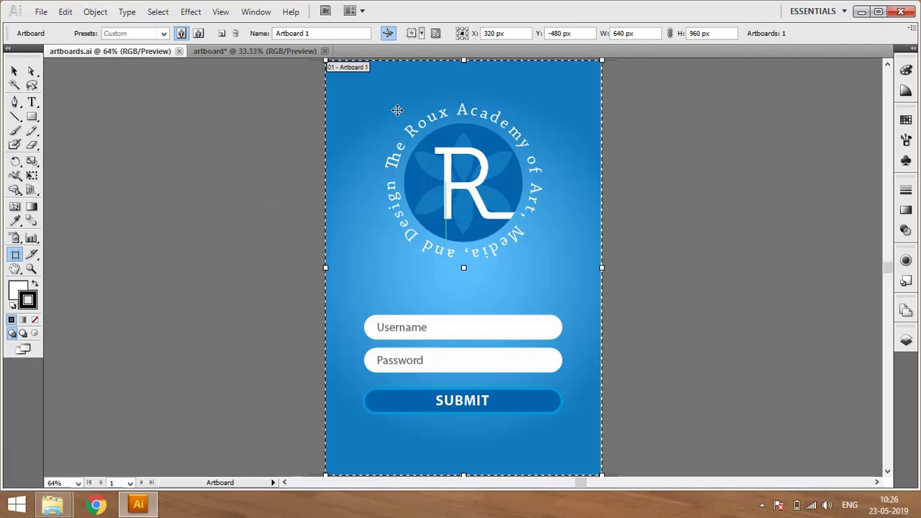
{"action": "left_click", "coordinate": [164, 33]}
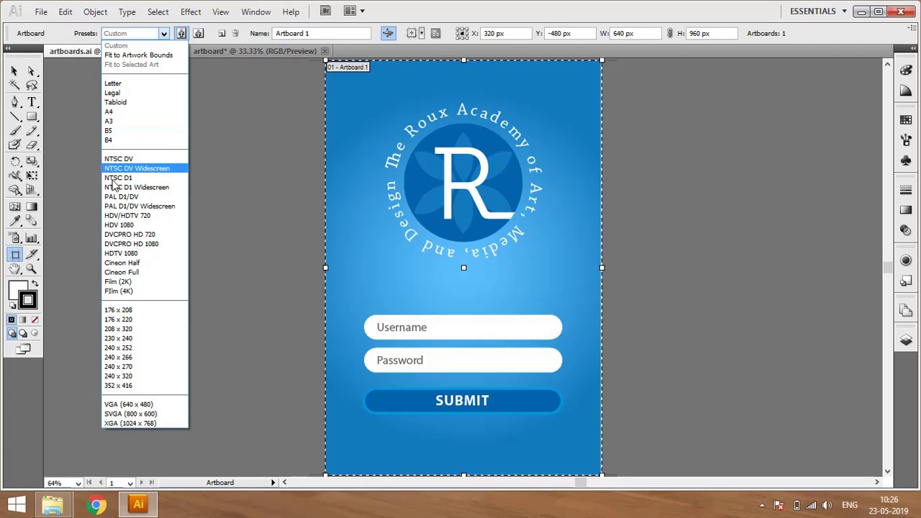
{"action": "left_click", "coordinate": [331, 6]}
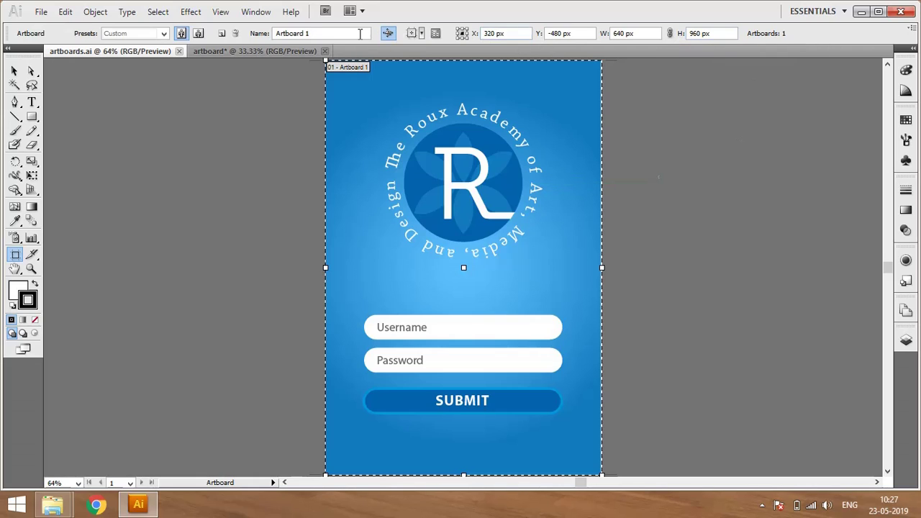
Review Artboard 1's size, position and display options without changing anything
{"action": "left_click", "coordinate": [435, 36]}
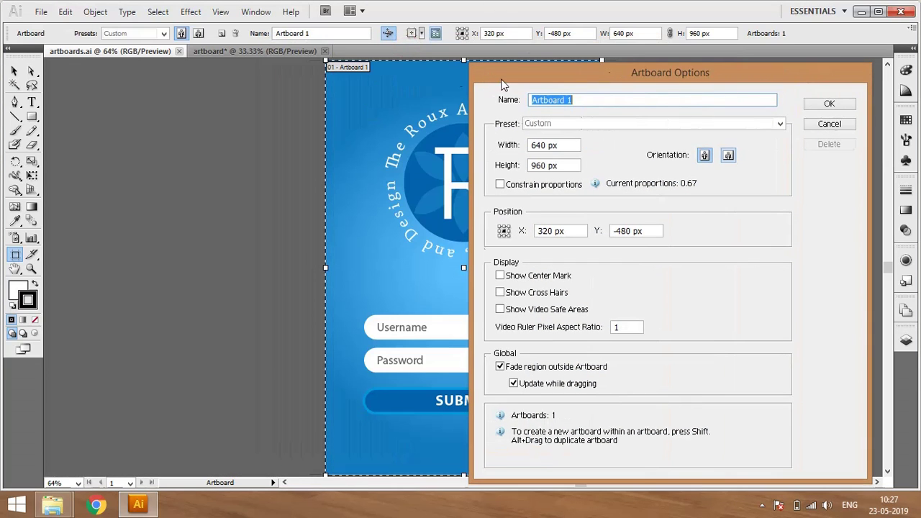
{"action": "left_click_drag", "start_coordinate": [500, 80], "coordinate": [410, 85]}
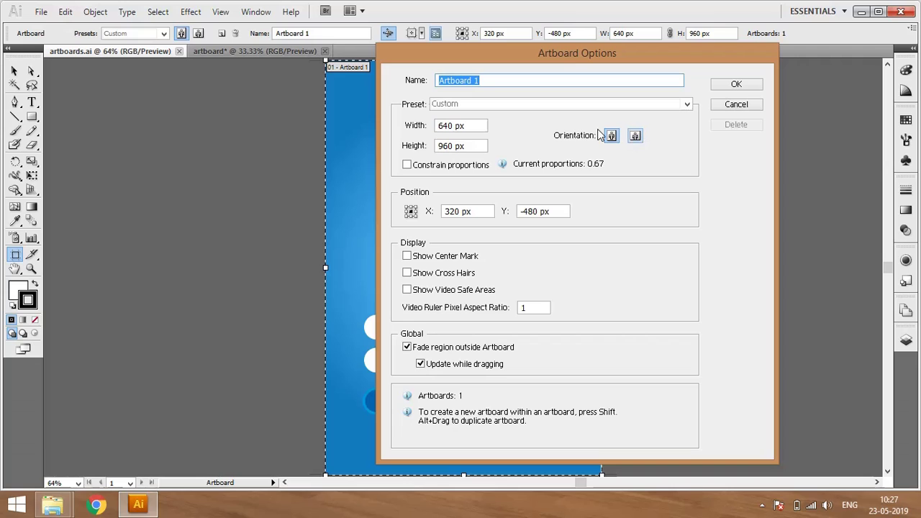
{"action": "left_click", "coordinate": [728, 105]}
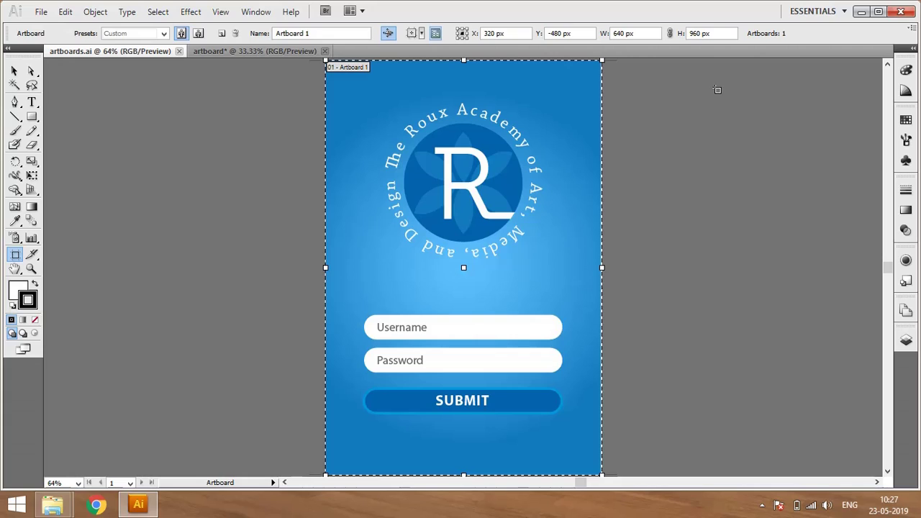
Add a second 640 x 960 px artboard to the right of Artboard 1, top-aligned with a gap of about 122 px
{"action": "left_click", "coordinate": [221, 34]}
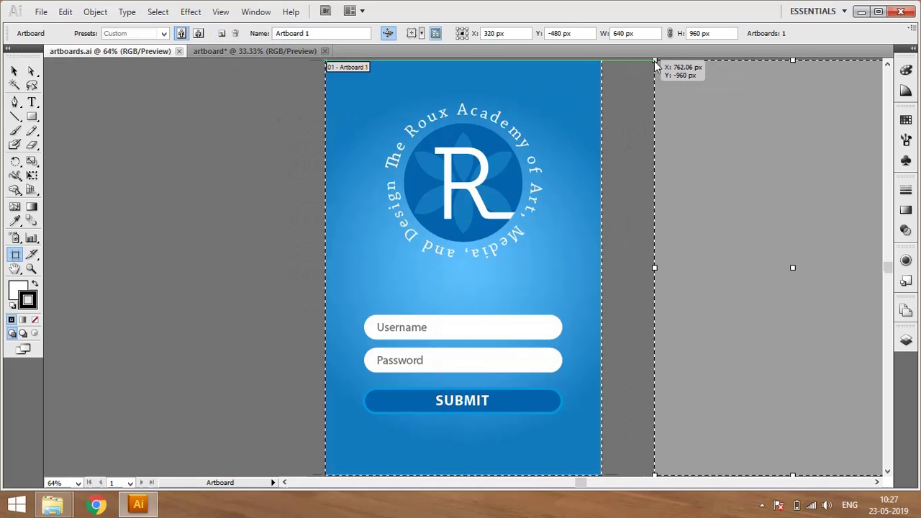
{"action": "left_click", "coordinate": [655, 62]}
{"action": "key", "text": "ctrl+minus"}
{"action": "key", "text": "ctrl+minus"}
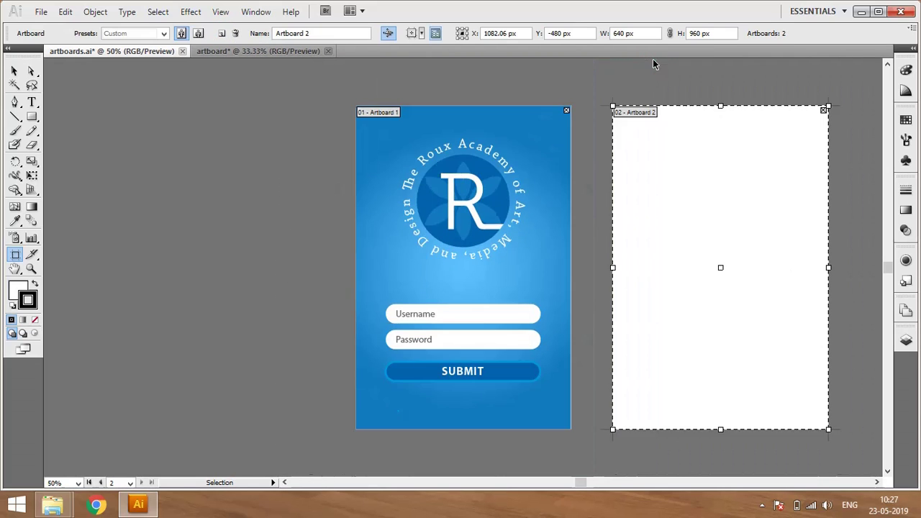
{"action": "left_click_drag", "start_coordinate": [645, 105], "coordinate": [441, 59]}
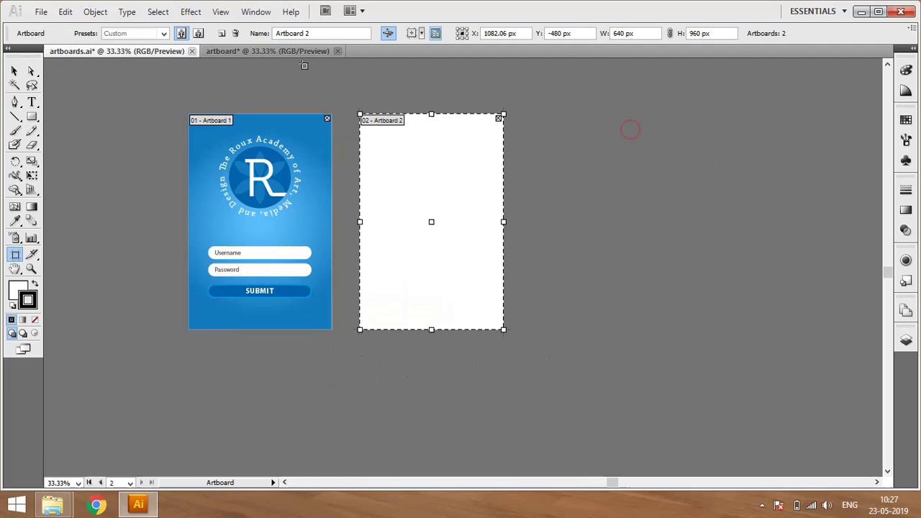
Add two more 640 x 960 px artboards to the right of Artboard 2, top-aligned and about 140 px apart
{"action": "left_click", "coordinate": [224, 35]}
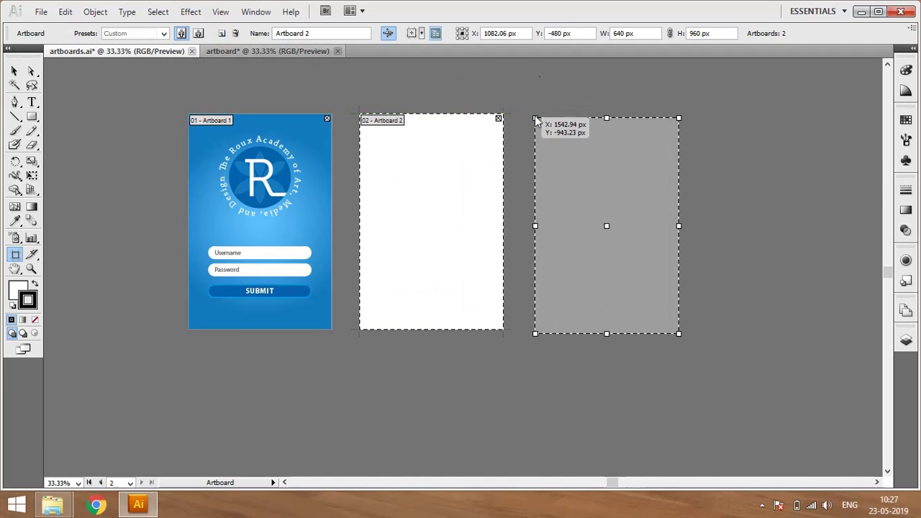
{"action": "left_click", "coordinate": [536, 116]}
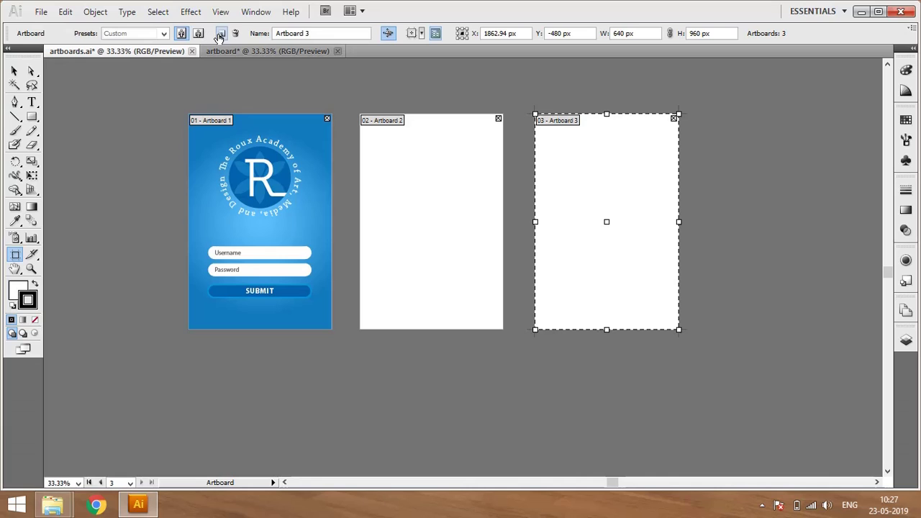
{"action": "left_click", "coordinate": [221, 36]}
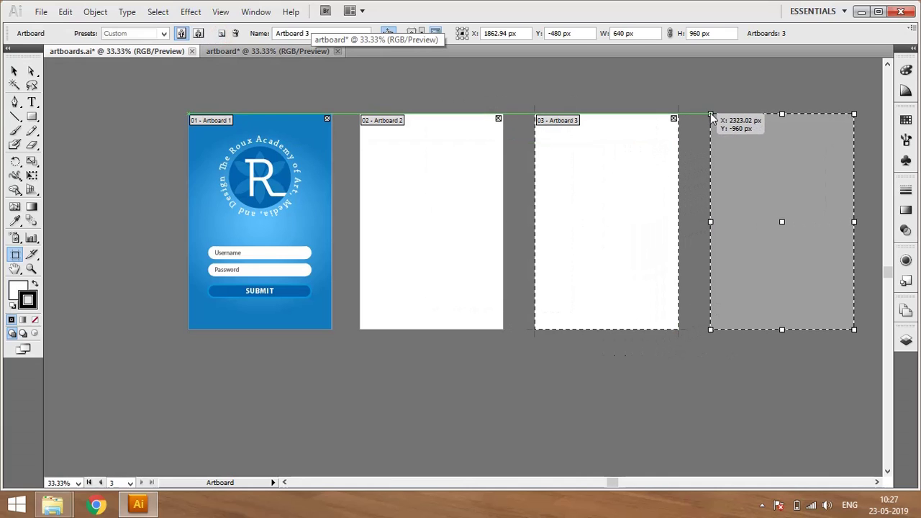
{"action": "left_click", "coordinate": [711, 115]}
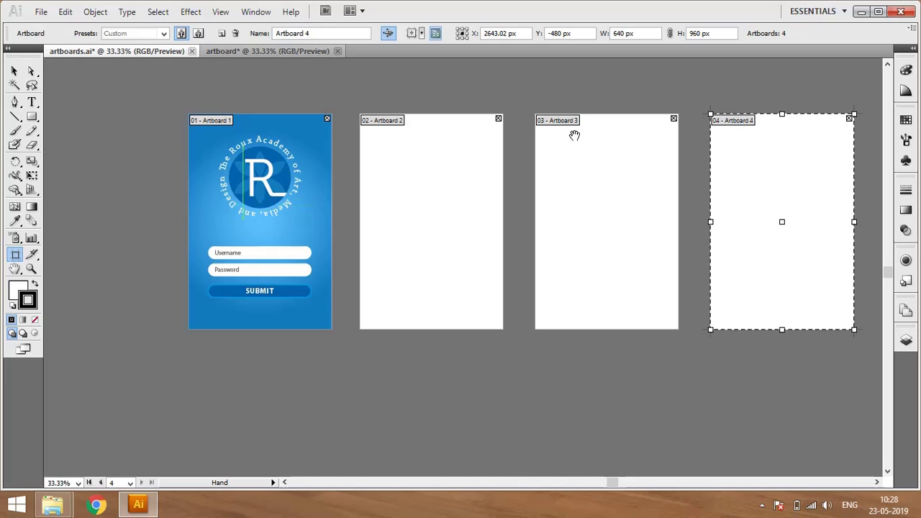
Show the list of artboards and float it over the upper right of Artboard 4
{"action": "left_click_drag", "start_coordinate": [605, 200], "coordinate": [478, 202]}
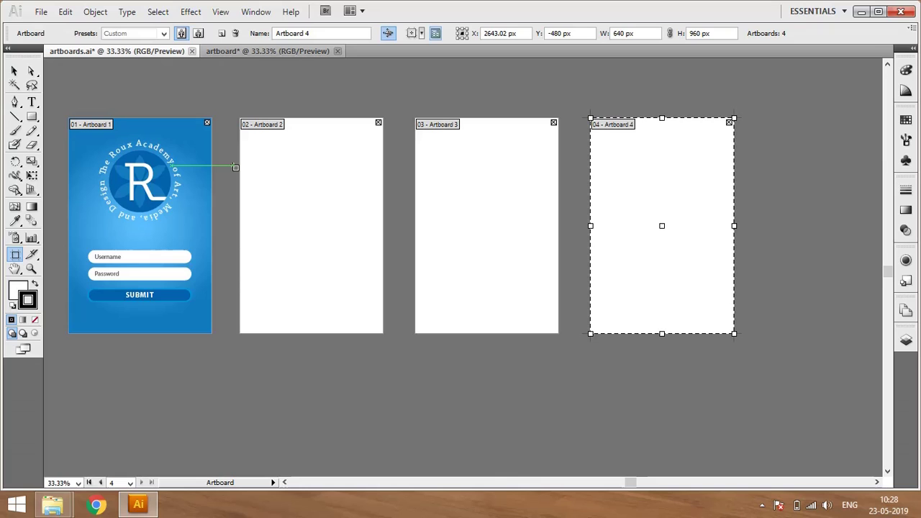
{"action": "left_click", "coordinate": [261, 13]}
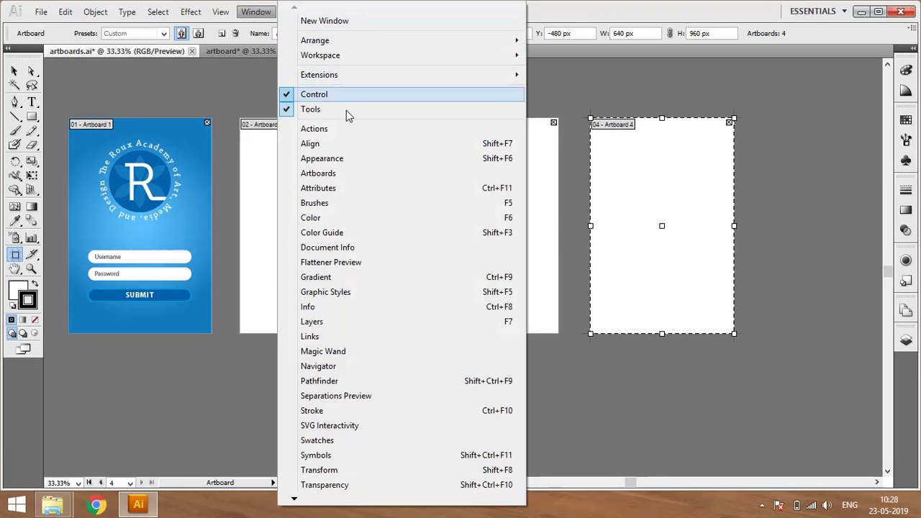
{"action": "left_click", "coordinate": [349, 174]}
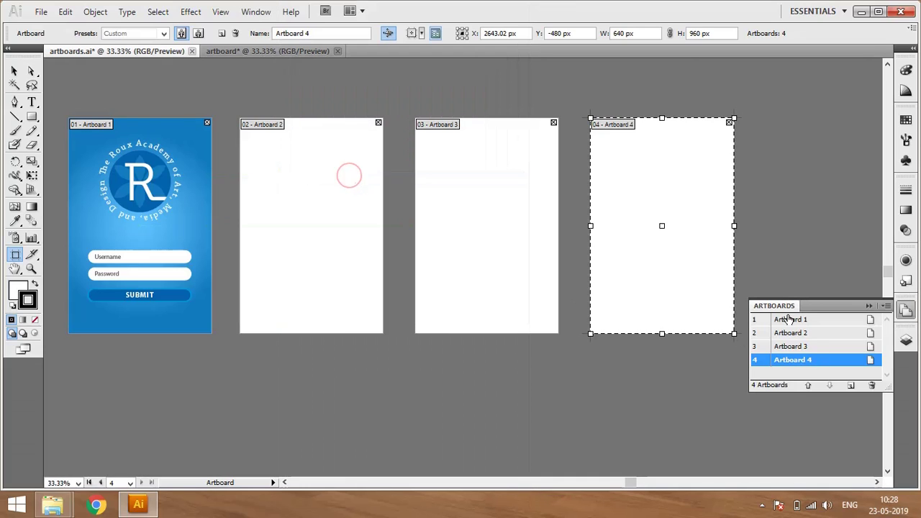
{"action": "left_click_drag", "start_coordinate": [785, 305], "coordinate": [758, 123]}
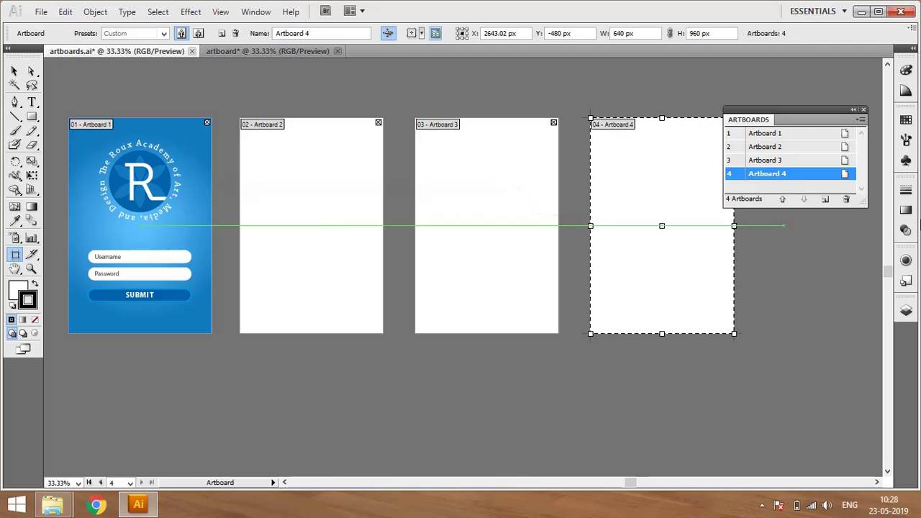
Select Artboards 1 to 4 in turn from the artboard list, and fit Artboard 1 in the view
{"action": "left_click", "coordinate": [758, 134]}
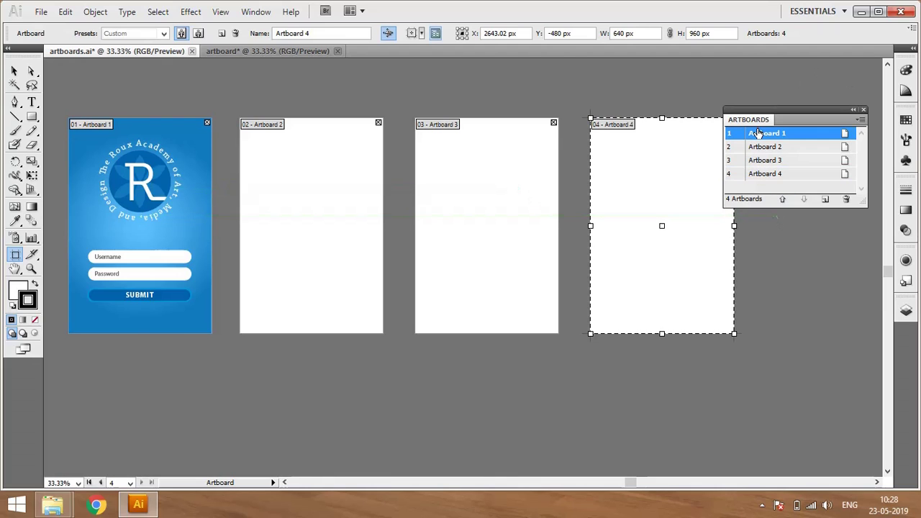
{"action": "left_click", "coordinate": [759, 133]}
{"action": "left_click", "coordinate": [763, 147]}
{"action": "left_click", "coordinate": [762, 161]}
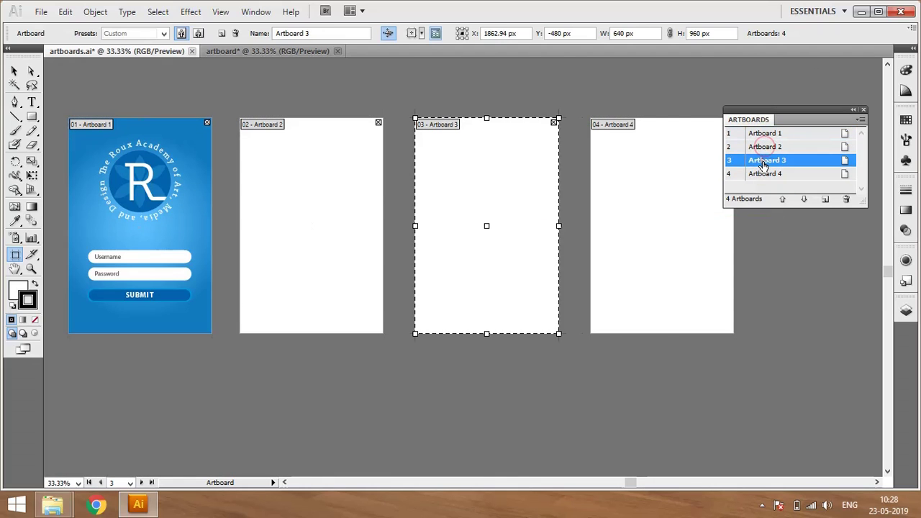
{"action": "left_click", "coordinate": [763, 174]}
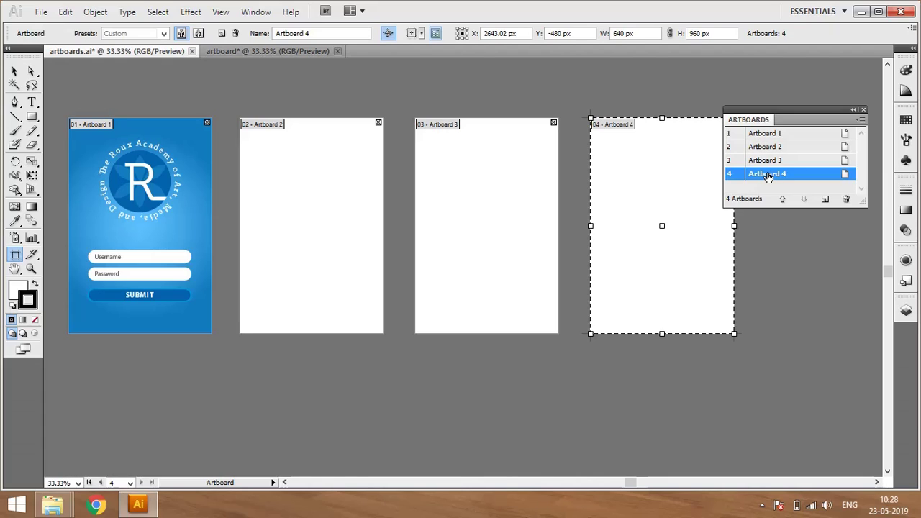
{"action": "left_click", "coordinate": [767, 134]}
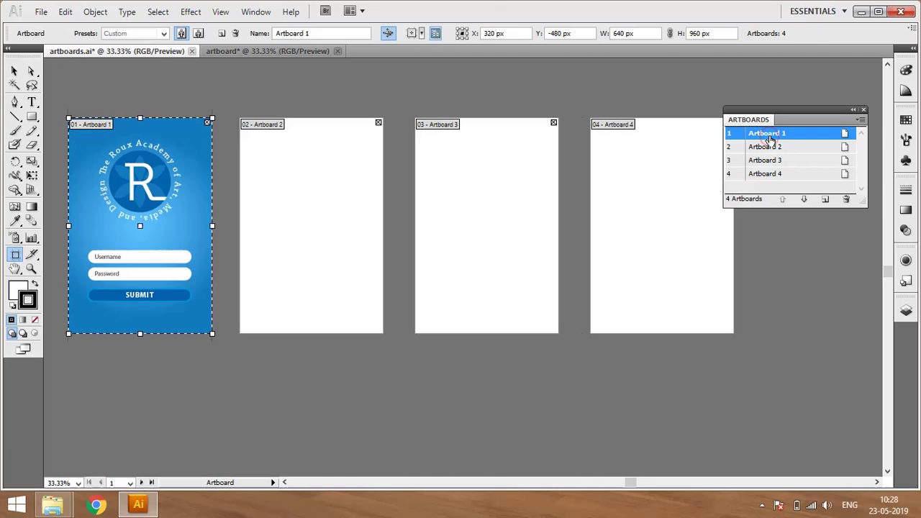
{"action": "double_click", "coordinate": [768, 135]}
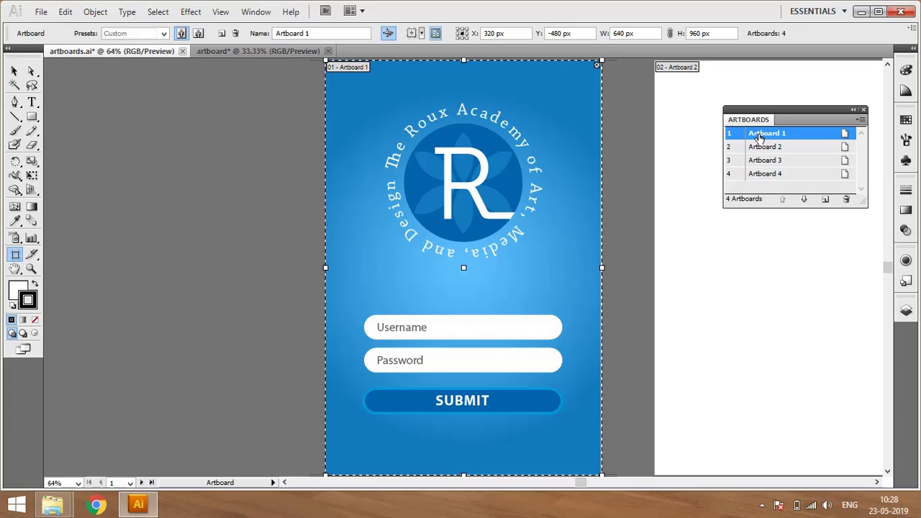
Rename Artboard 1 as Front and leave artboard editing
{"action": "left_click", "coordinate": [320, 33]}
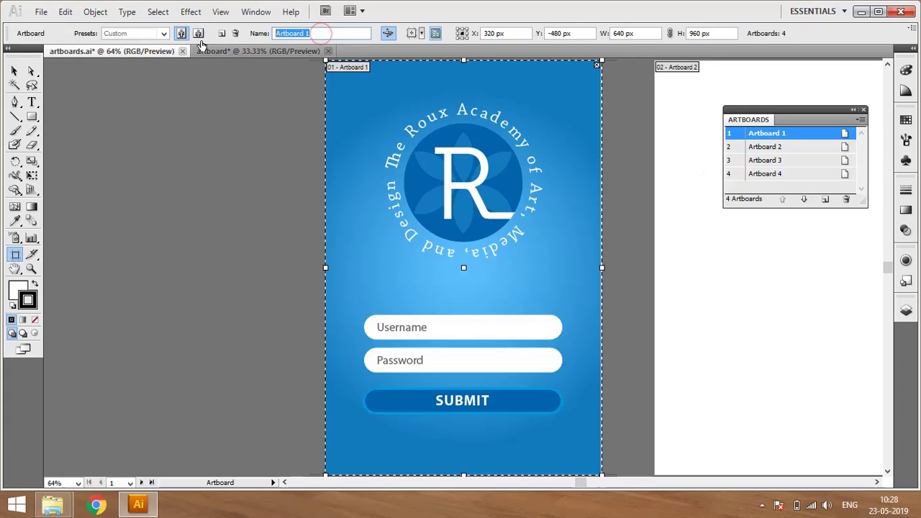
{"action": "type", "text": "FR"}
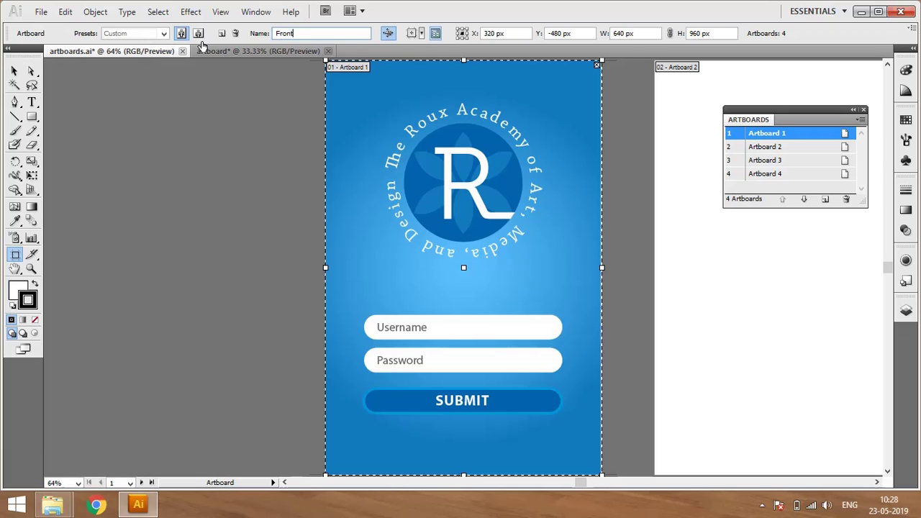
{"action": "type", "text": "ont"}
{"action": "key", "text": "Return"}
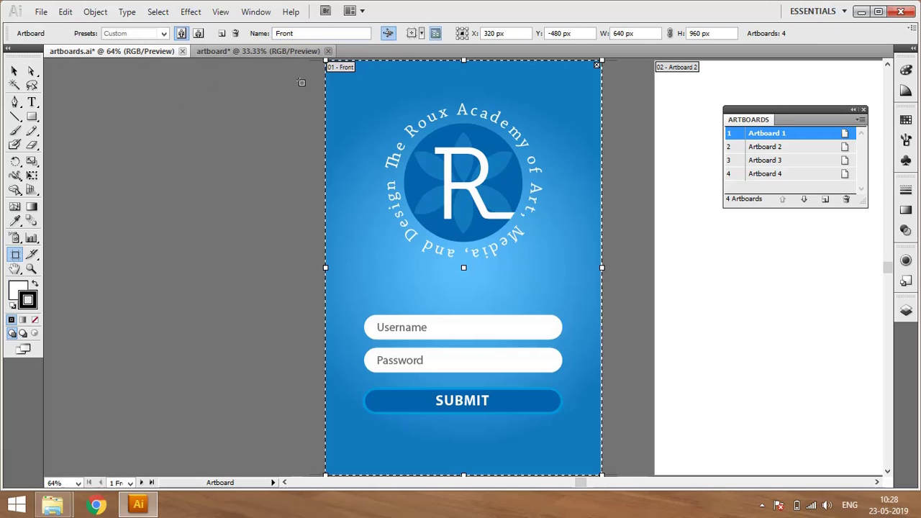
{"action": "key", "text": "Return"}
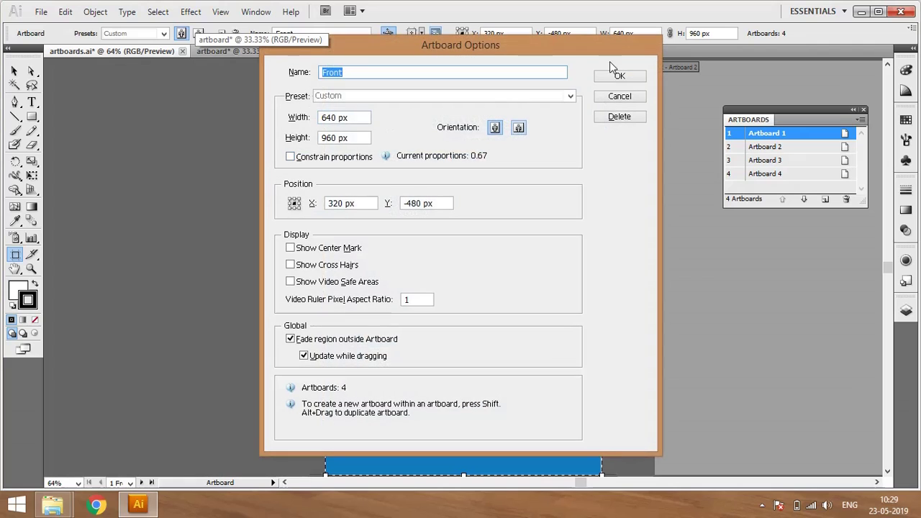
{"action": "left_click", "coordinate": [619, 78]}
{"action": "left_click", "coordinate": [14, 70]}
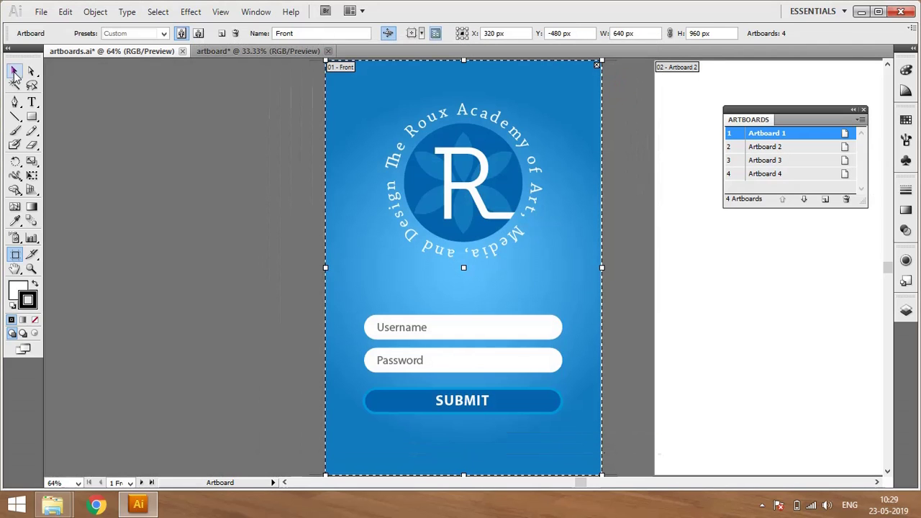
Draw a rectangle across the full width of Artboard 2, covering about the upper three quarters of it
{"action": "left_click", "coordinate": [769, 147]}
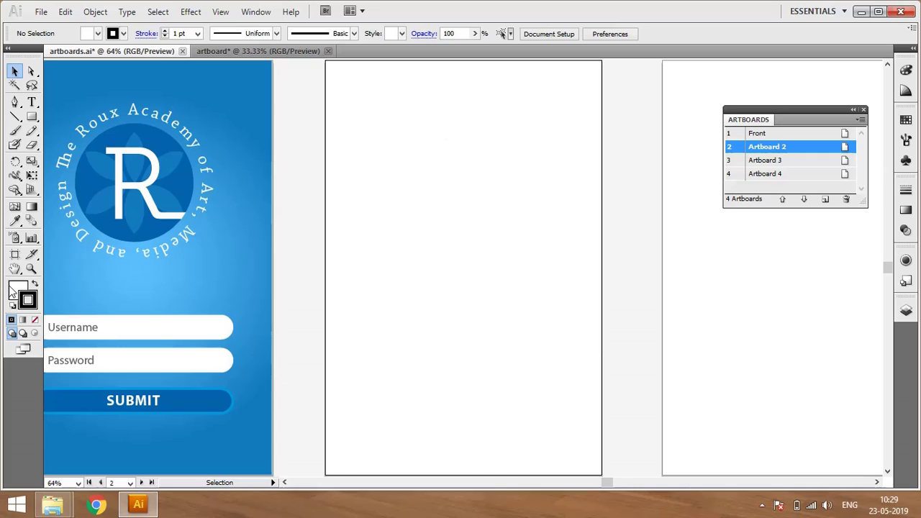
{"action": "left_click", "coordinate": [14, 254]}
{"action": "left_click", "coordinate": [529, 209]}
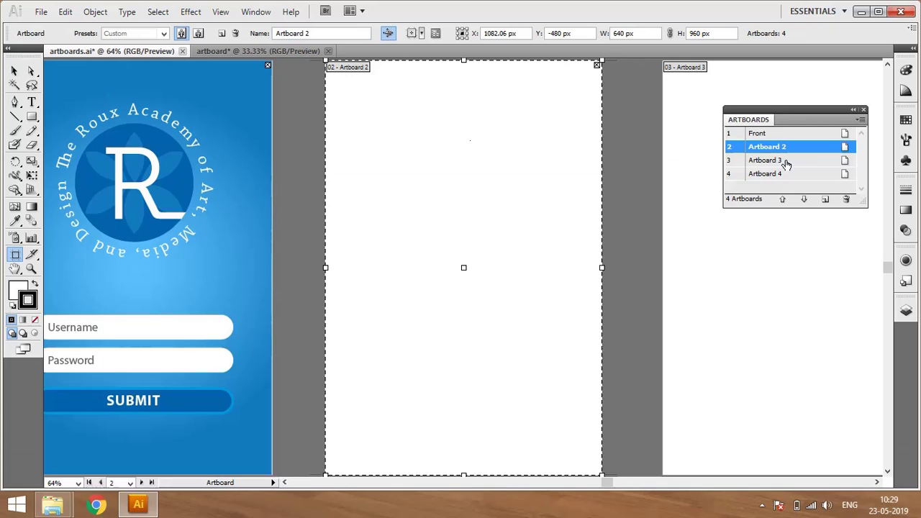
{"action": "left_click", "coordinate": [32, 118]}
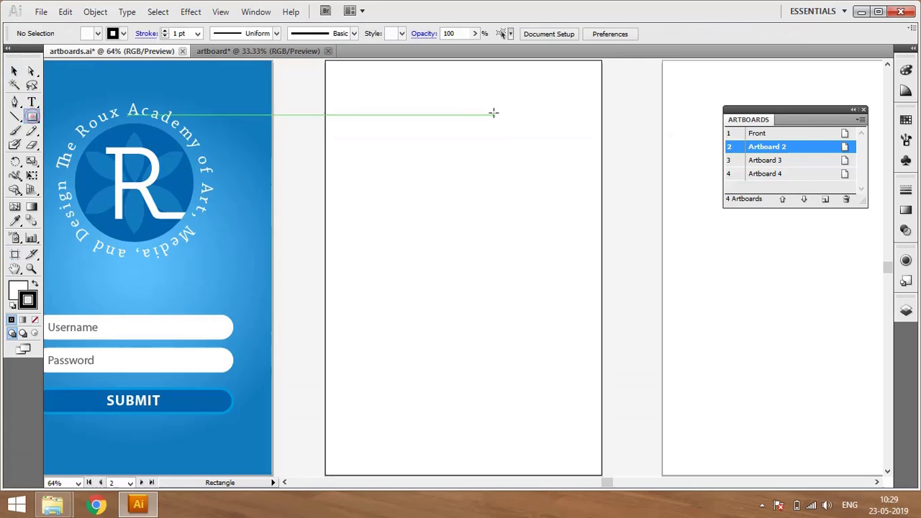
{"action": "left_click_drag", "start_coordinate": [326, 61], "coordinate": [602, 371]}
{"action": "left_click", "coordinate": [14, 71]}
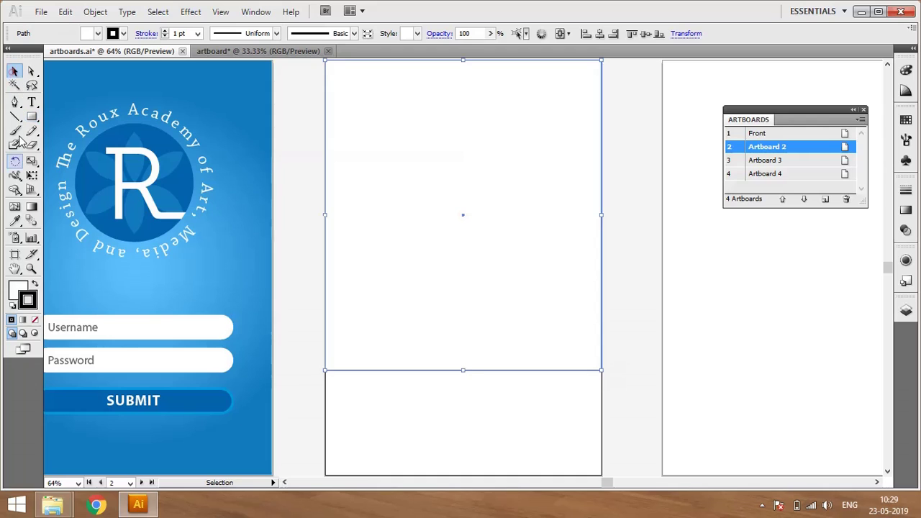
Fill the rectangle on Artboard 2 with the dark red colour 7F3838
{"action": "double_click", "coordinate": [18, 288]}
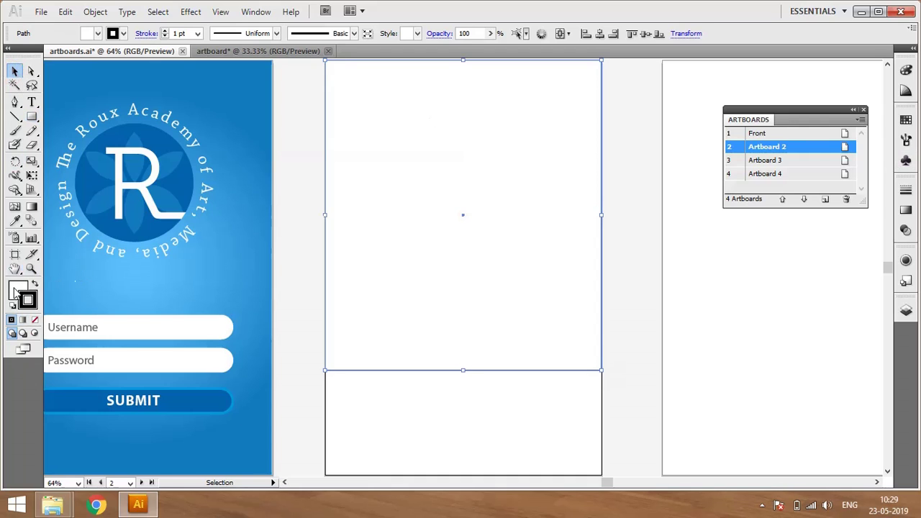
{"action": "left_click", "coordinate": [384, 254]}
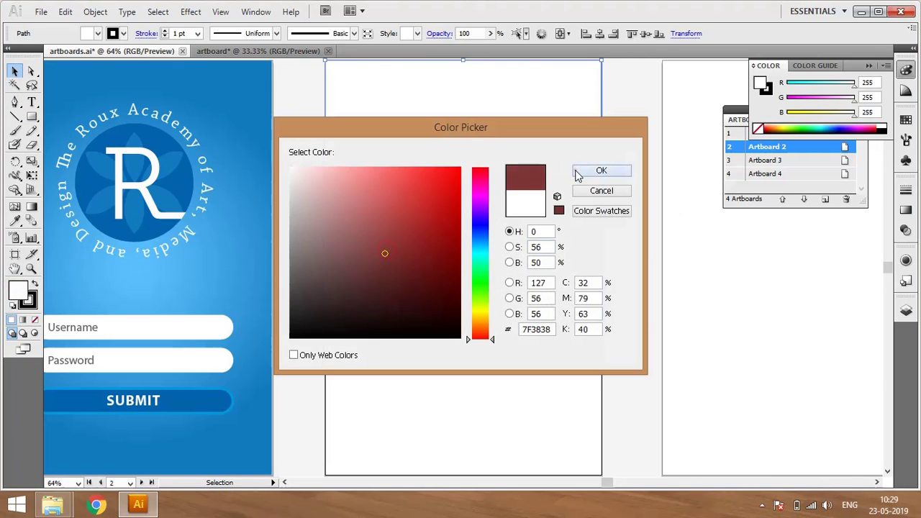
{"action": "left_click", "coordinate": [602, 171]}
{"action": "left_click", "coordinate": [768, 267]}
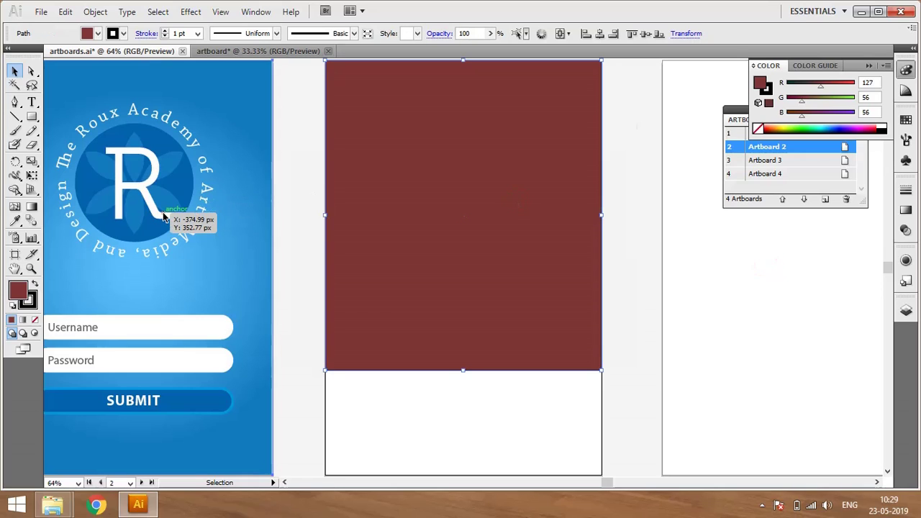
Select the login artwork, and reorder the artboard list by moving Artboard 2 below Artboard 3 and back up to first place
{"action": "left_click", "coordinate": [164, 213]}
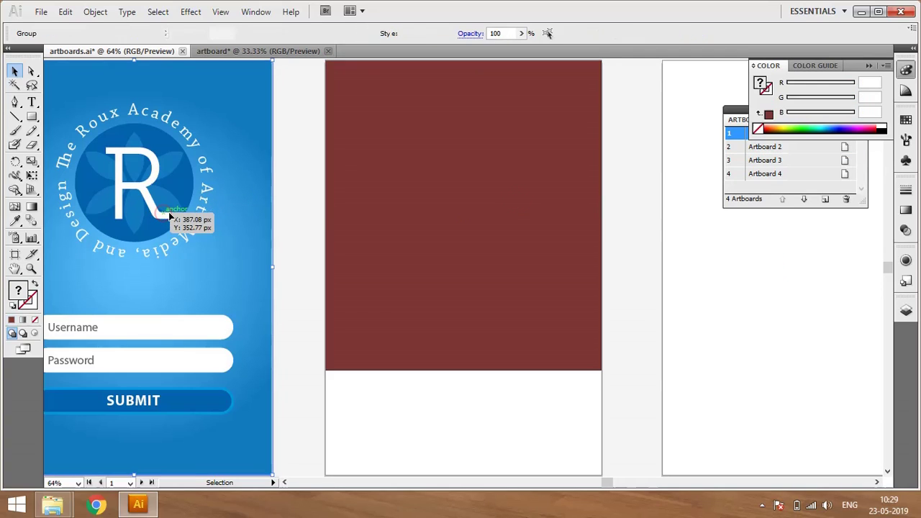
{"action": "left_click", "coordinate": [869, 65]}
{"action": "left_click", "coordinate": [786, 148]}
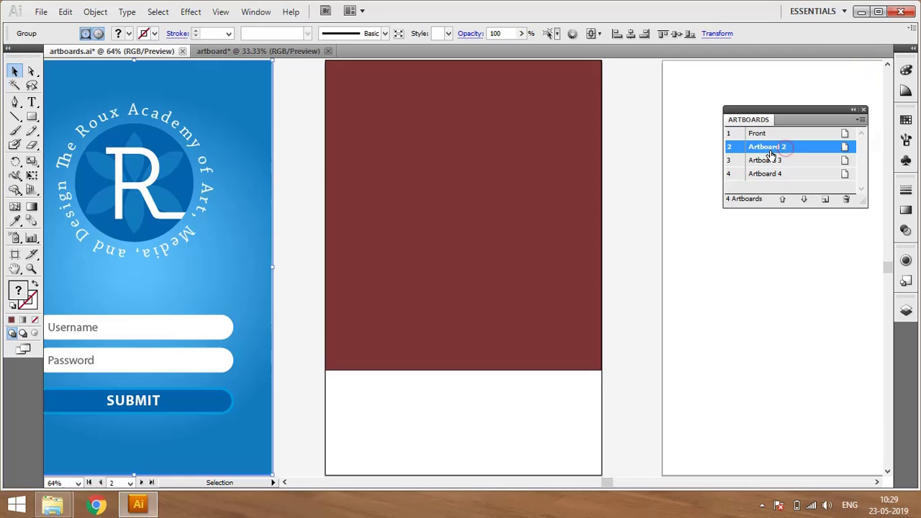
{"action": "mouse_move", "coordinate": [772, 154]}
{"action": "left_mouse_down"}
{"action": "mouse_move", "coordinate": [763, 133]}
{"action": "mouse_move", "coordinate": [770, 133]}
{"action": "mouse_move", "coordinate": [764, 169]}
{"action": "left_mouse_up"}
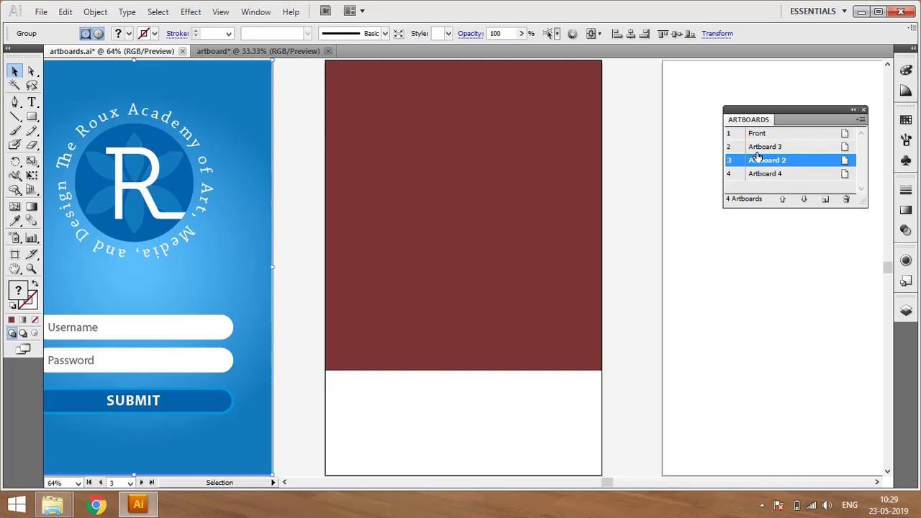
{"action": "left_click", "coordinate": [782, 200]}
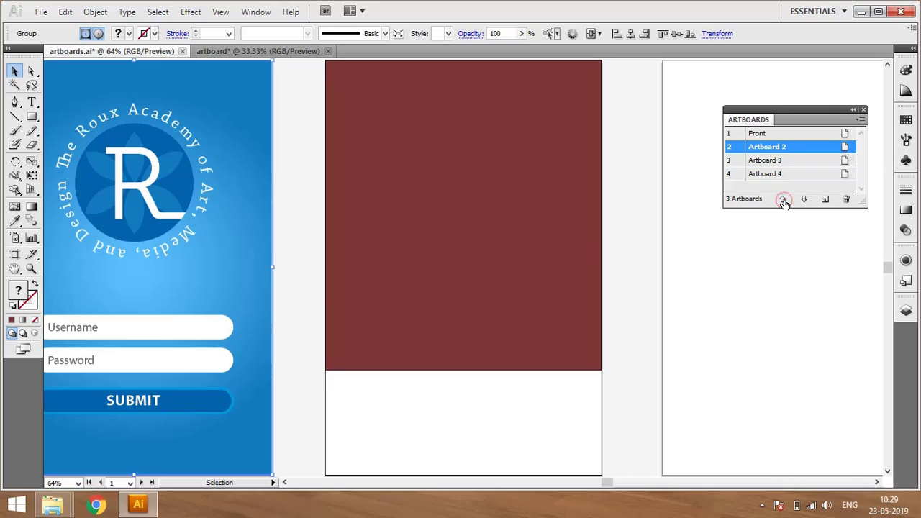
{"action": "left_click", "coordinate": [782, 200]}
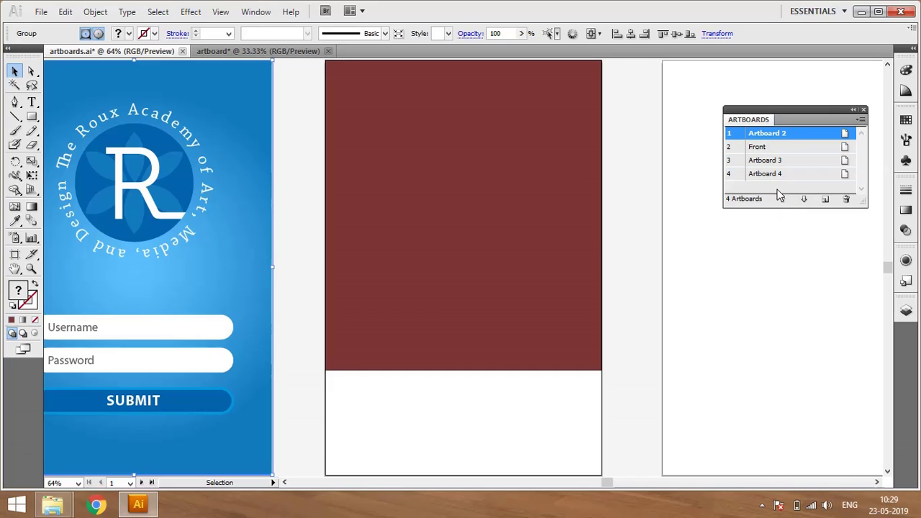
Delete Artboard 3, Artboard 4 and Front from the artboard list, keeping only Artboard 2
{"action": "left_click", "coordinate": [764, 165]}
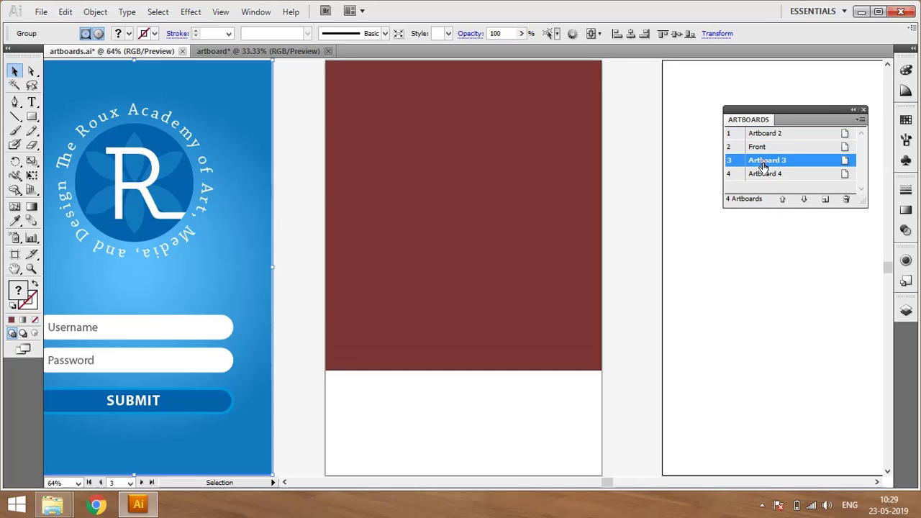
{"action": "left_click", "coordinate": [846, 199]}
{"action": "left_click", "coordinate": [788, 158]}
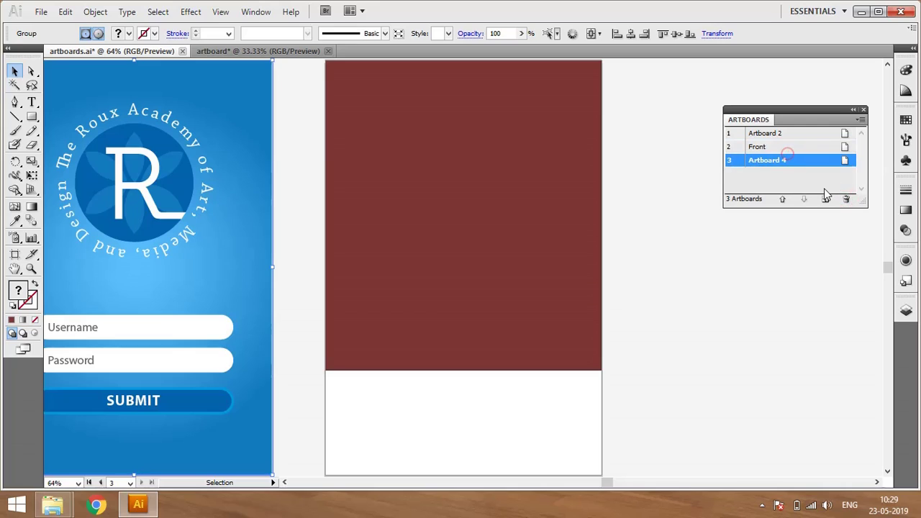
{"action": "left_click", "coordinate": [846, 199]}
{"action": "left_click", "coordinate": [846, 200]}
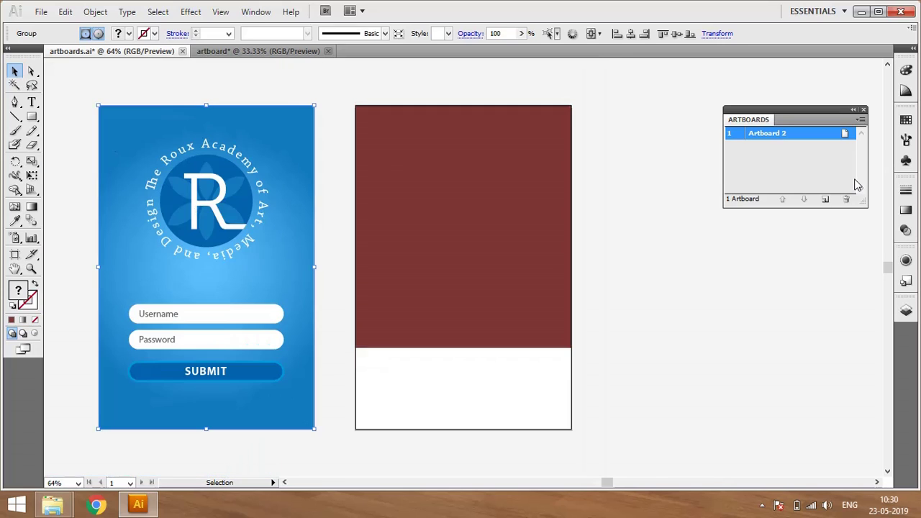
{"action": "key", "text": "ctrl+minus"}
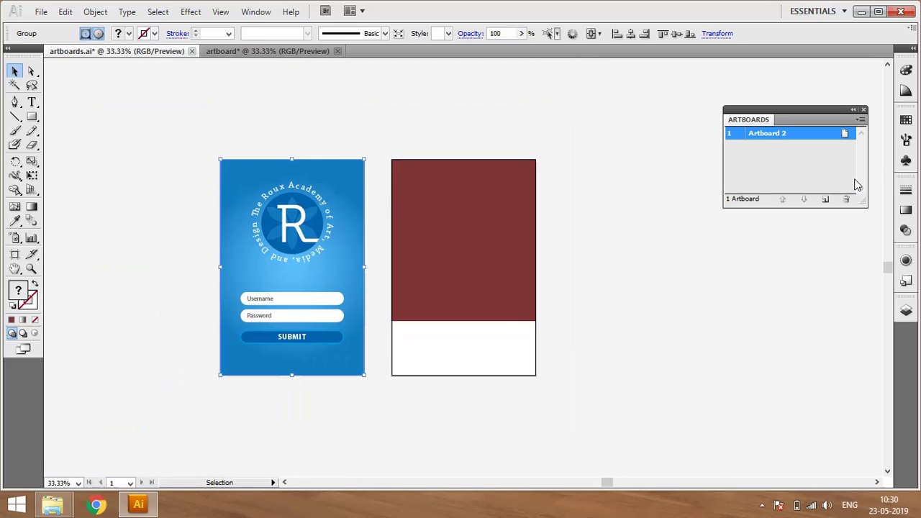
{"action": "key", "text": "ctrl+plus"}
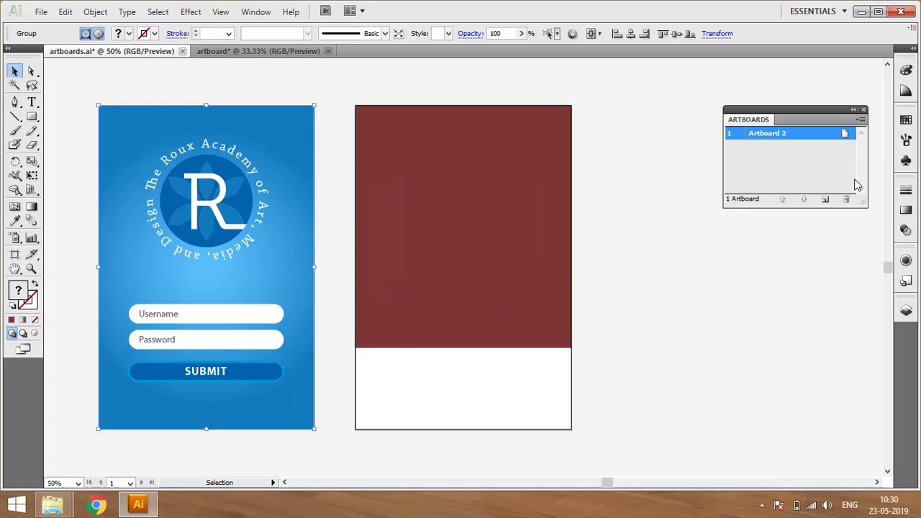